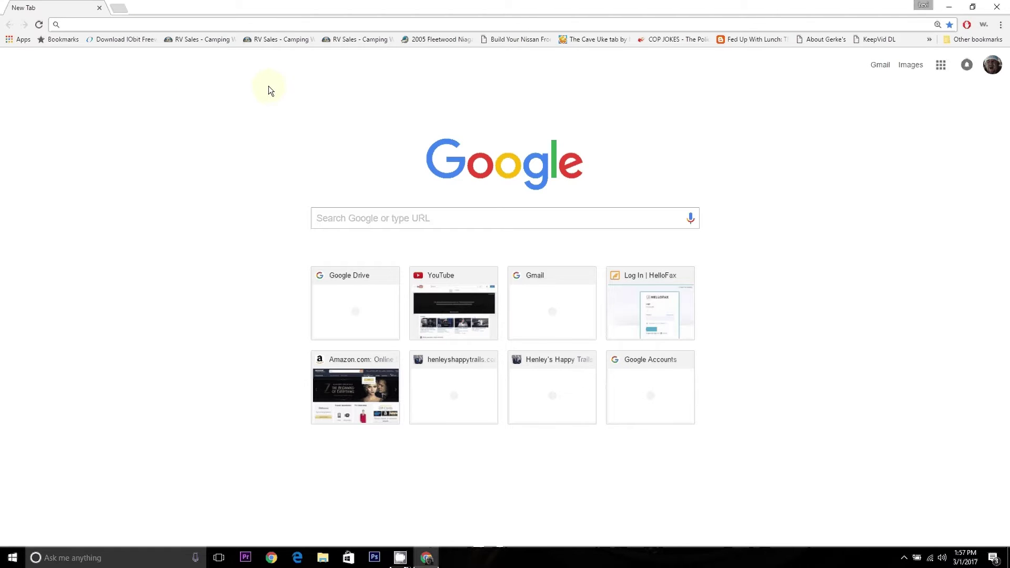
Search the web for "map" and open Google Maps from the results.
click(81, 25)
text(mao)
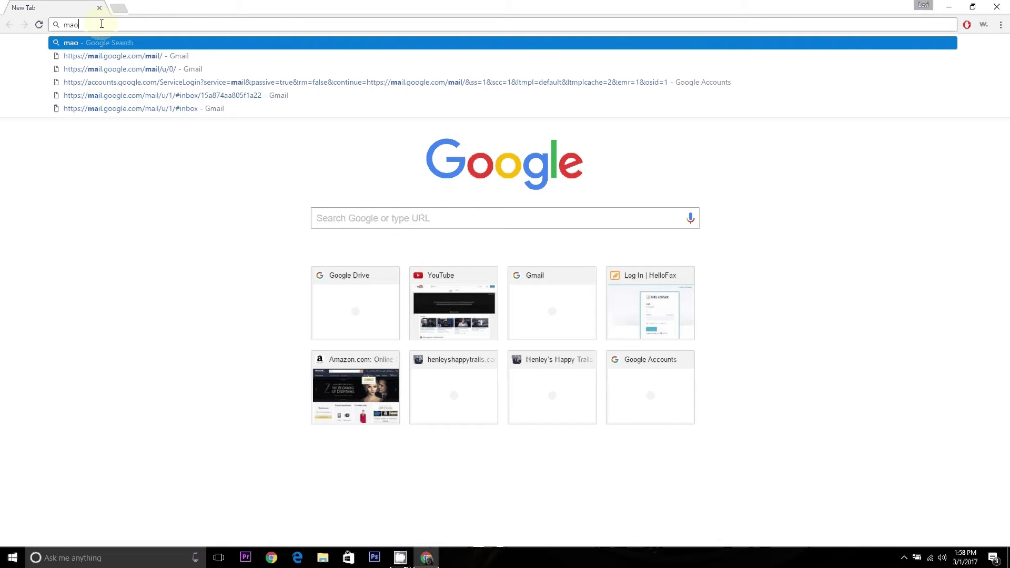
key(BackSpace)
text(p)
key(Return)
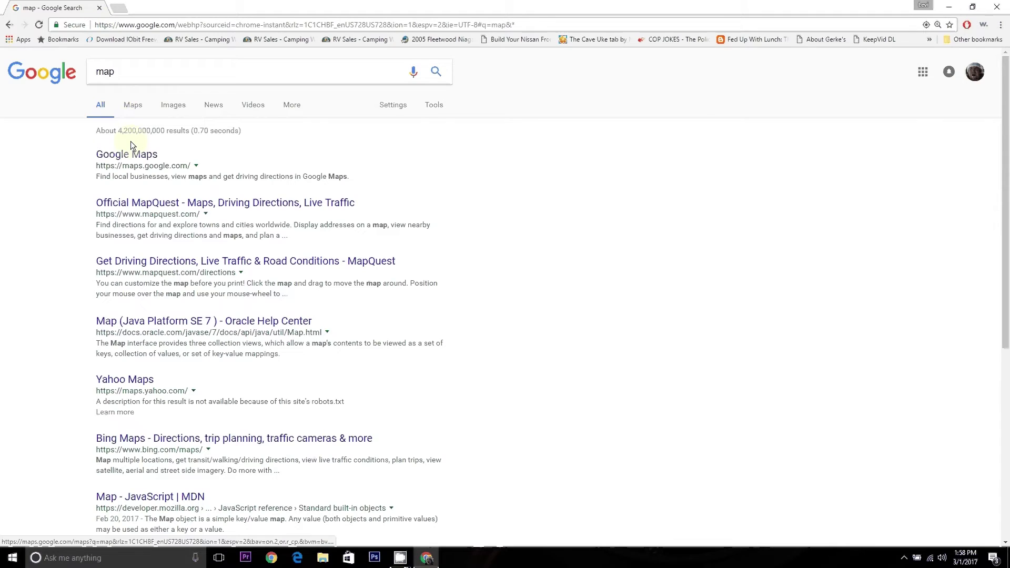
click(136, 155)
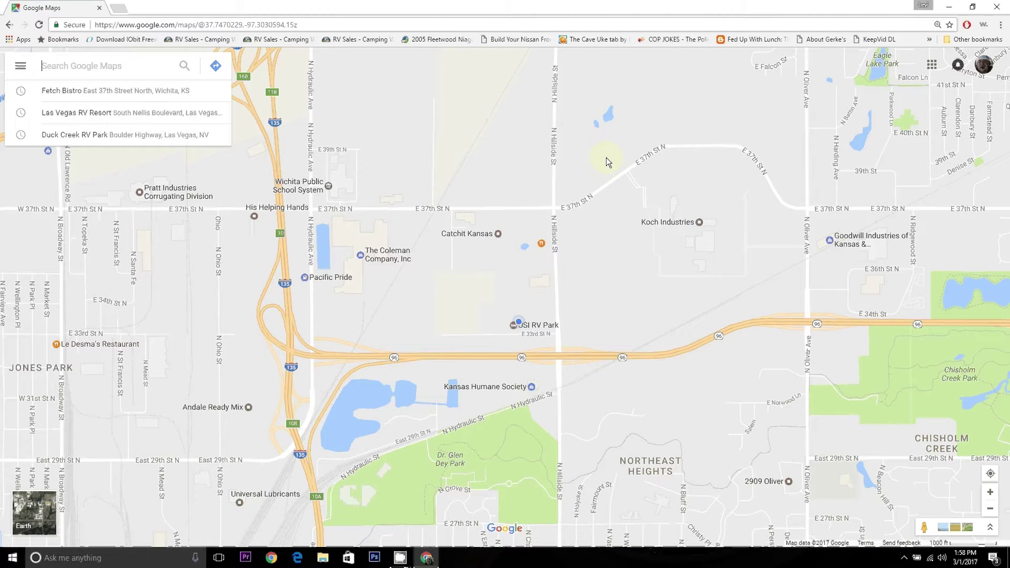
Reload the map page and look up Dallas, TX as the place to travel to.
key(F5)
scroll(507, 273, down, 3)
scroll(508, 277, down, 5)
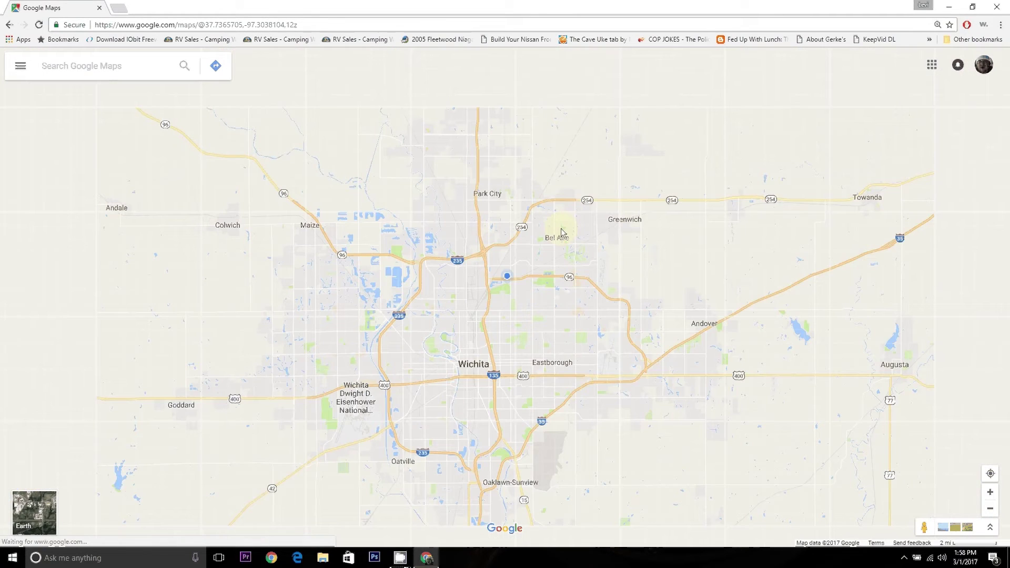
scroll(561, 232, down, 3)
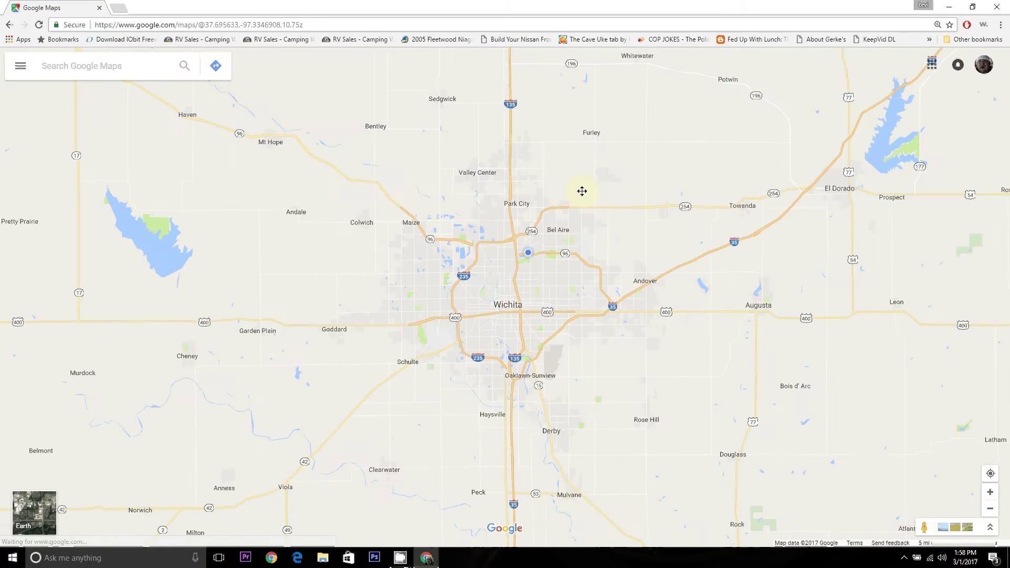
drag(581, 191, 602, 103)
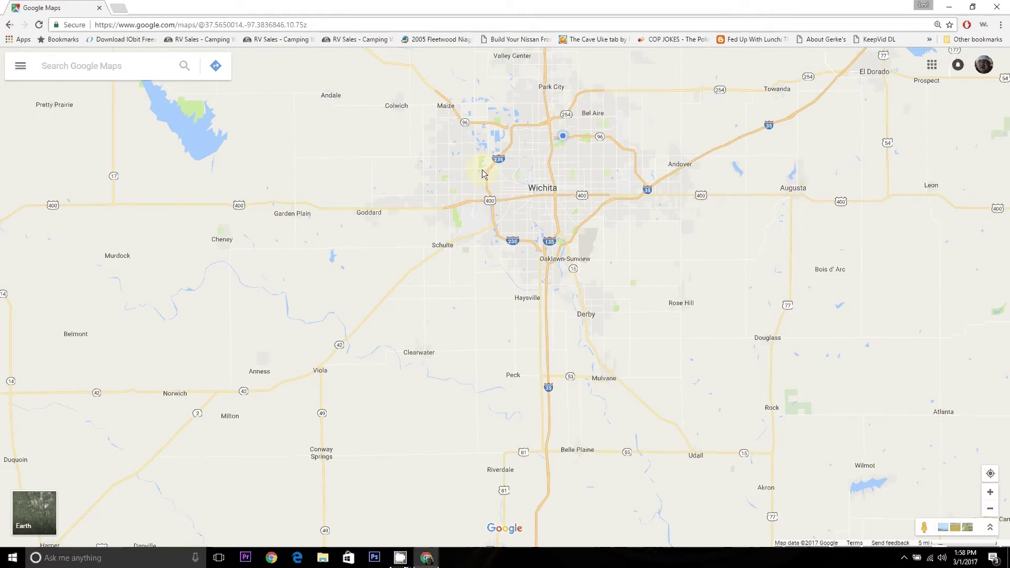
scroll(483, 174, down, 1)
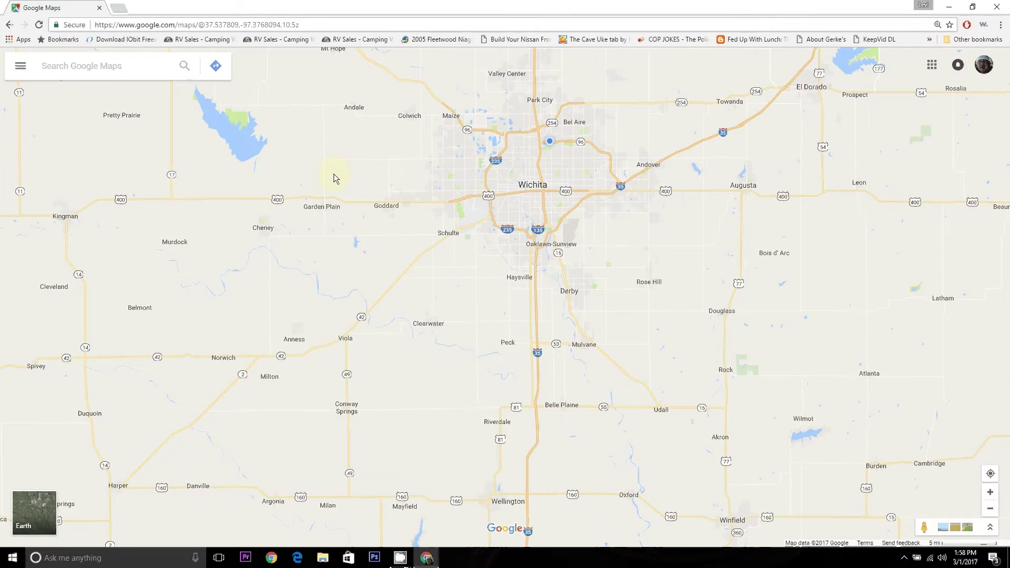
click(107, 69)
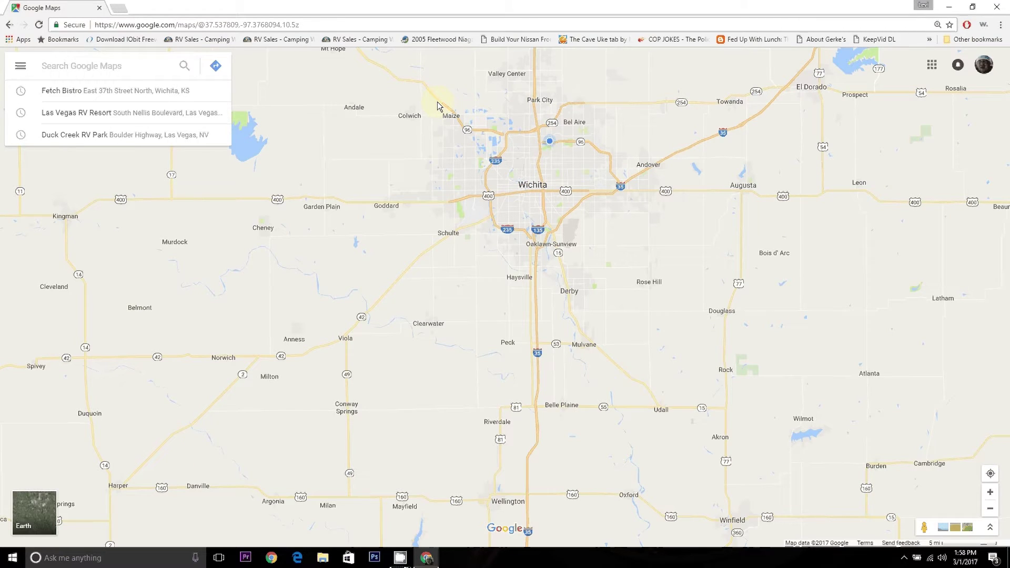
text(Dall)
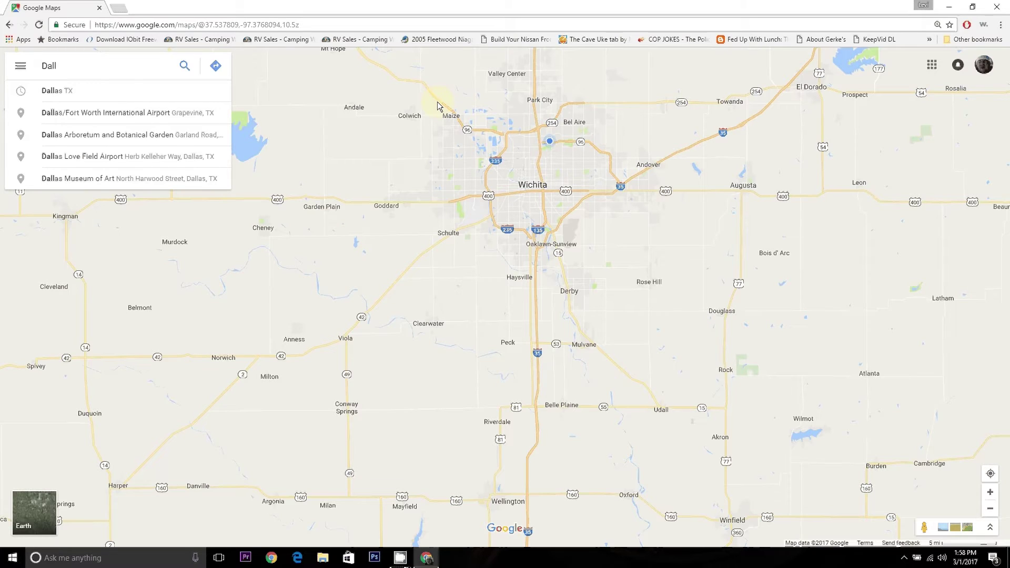
click(80, 94)
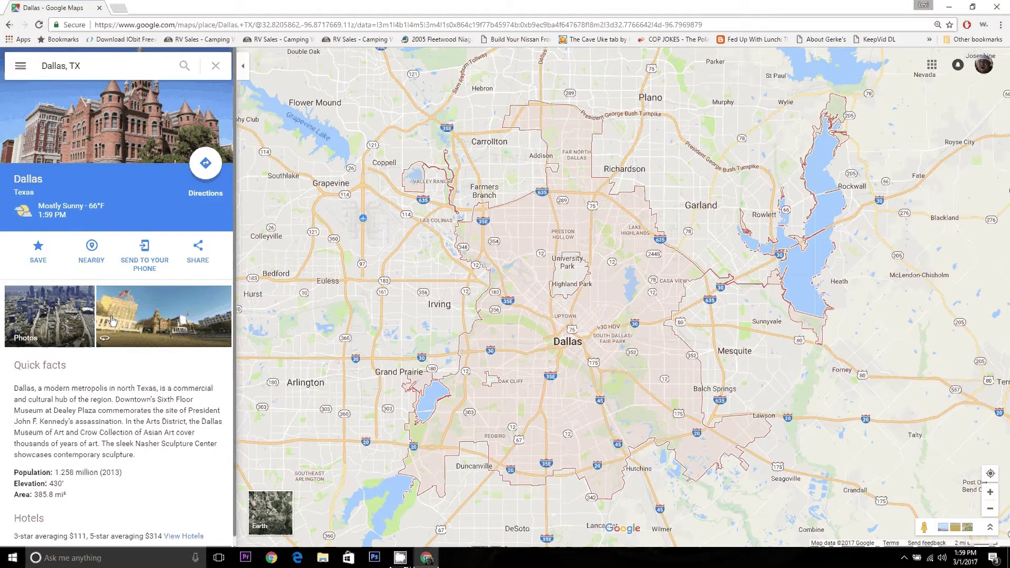
click(95, 196)
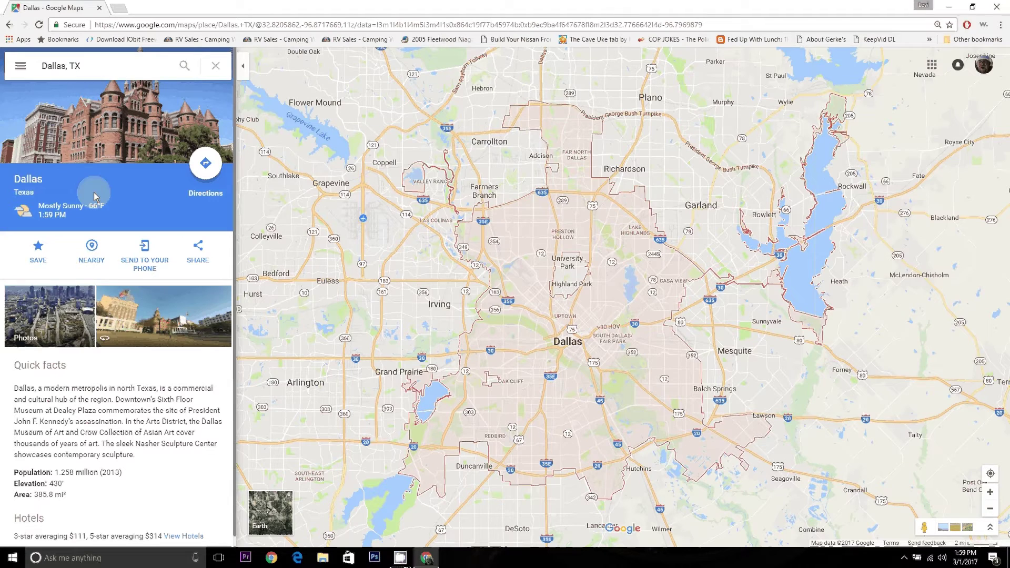
Get directions to Dallas, TX with Wichita, KS as the starting point.
click(205, 165)
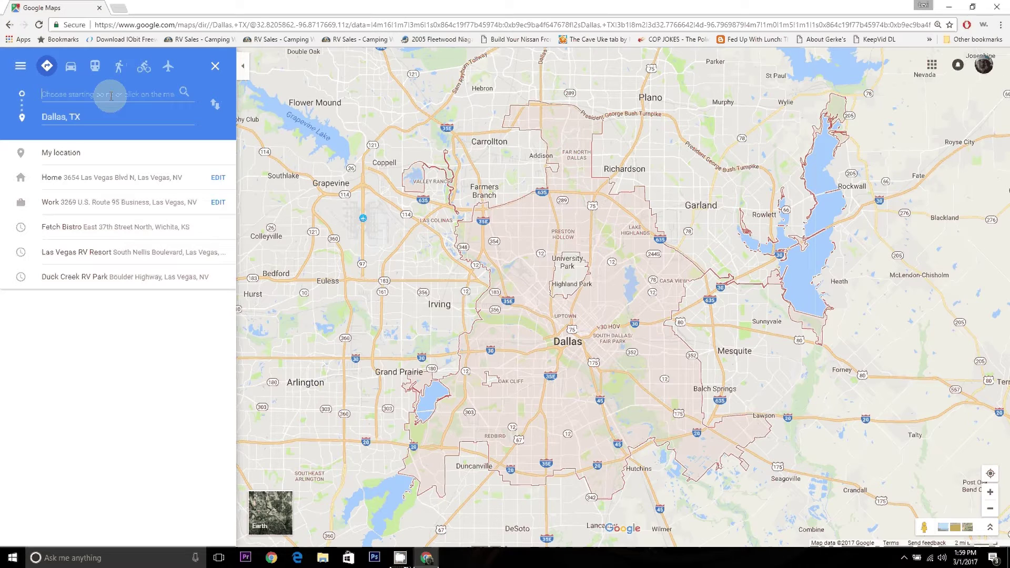
text(wichi)
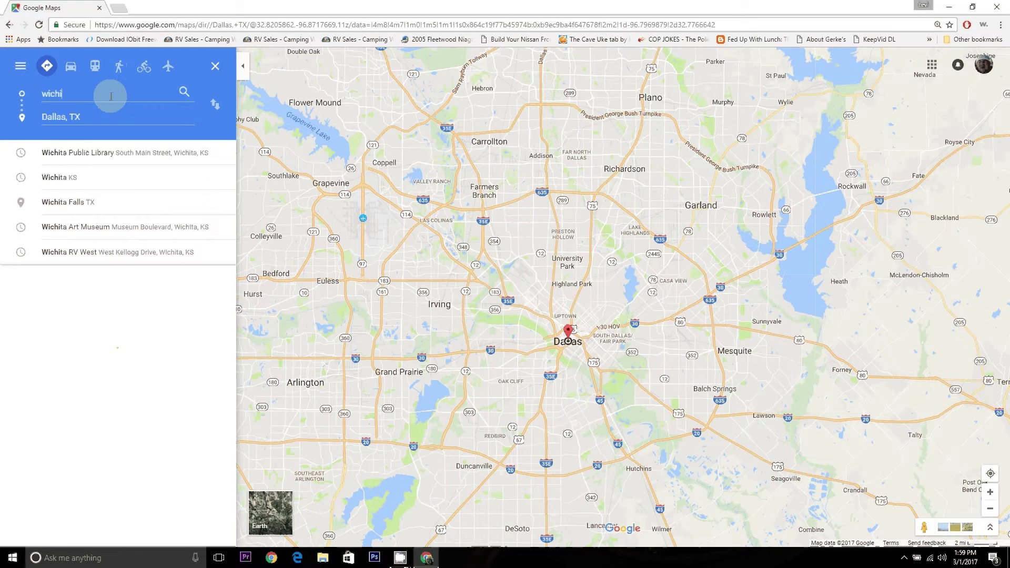
click(81, 180)
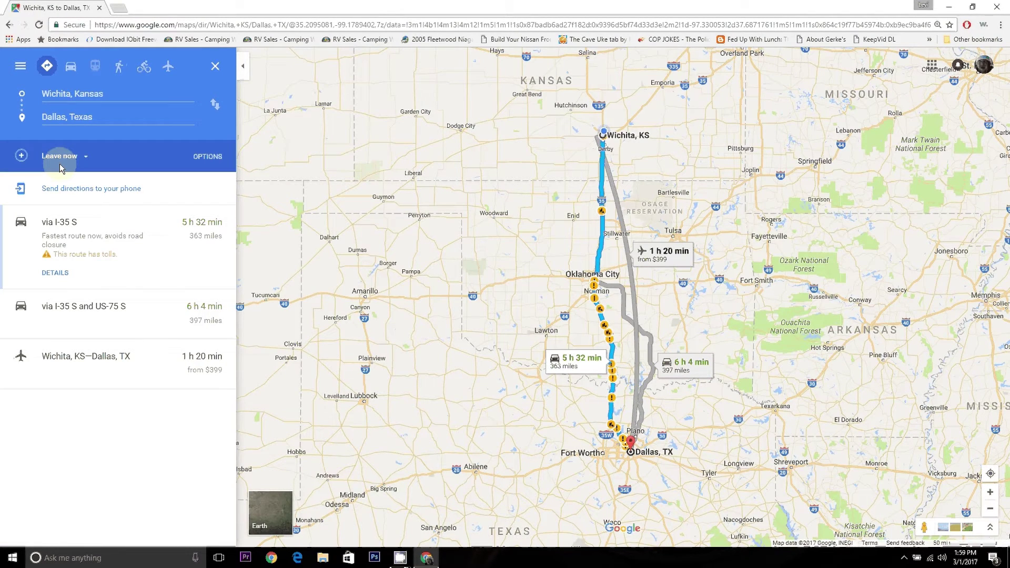
Set the route options for the Wichita to Dallas trip to avoid tolls.
click(205, 157)
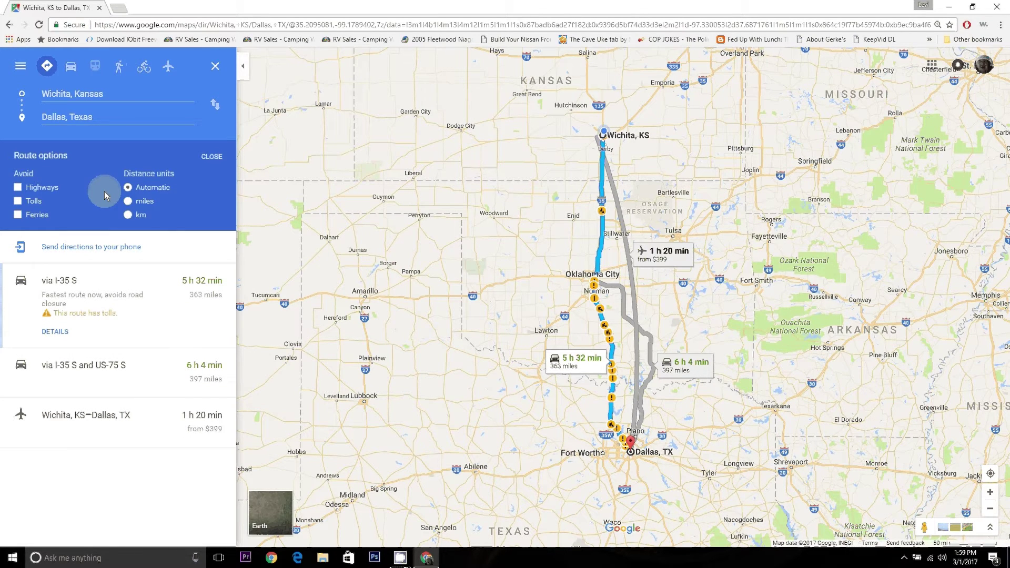
click(18, 201)
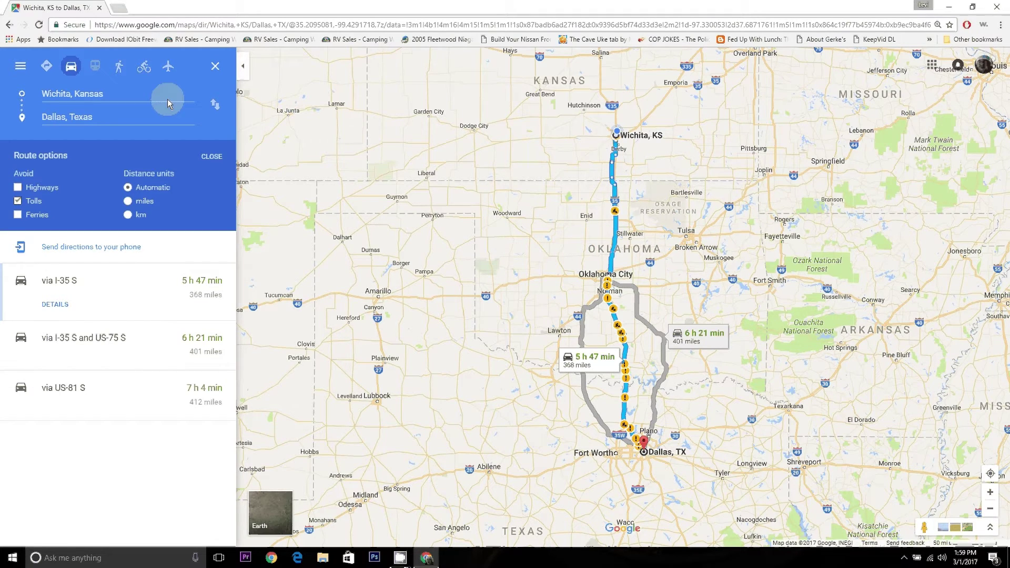
click(211, 156)
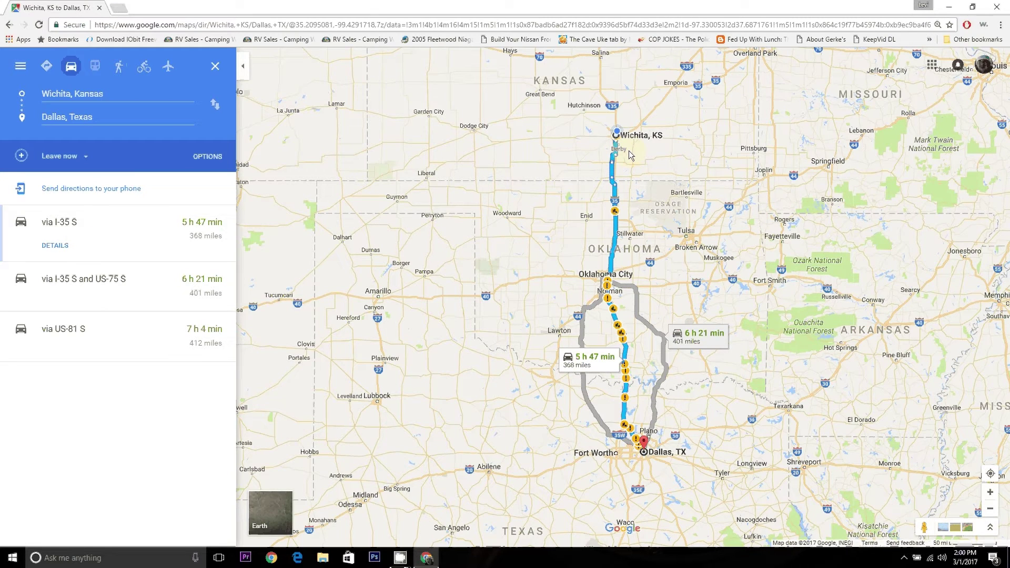
Check the traffic incidents along the route and select the alternative route via I-35 S and US-75 S.
mouse_move(605, 285)
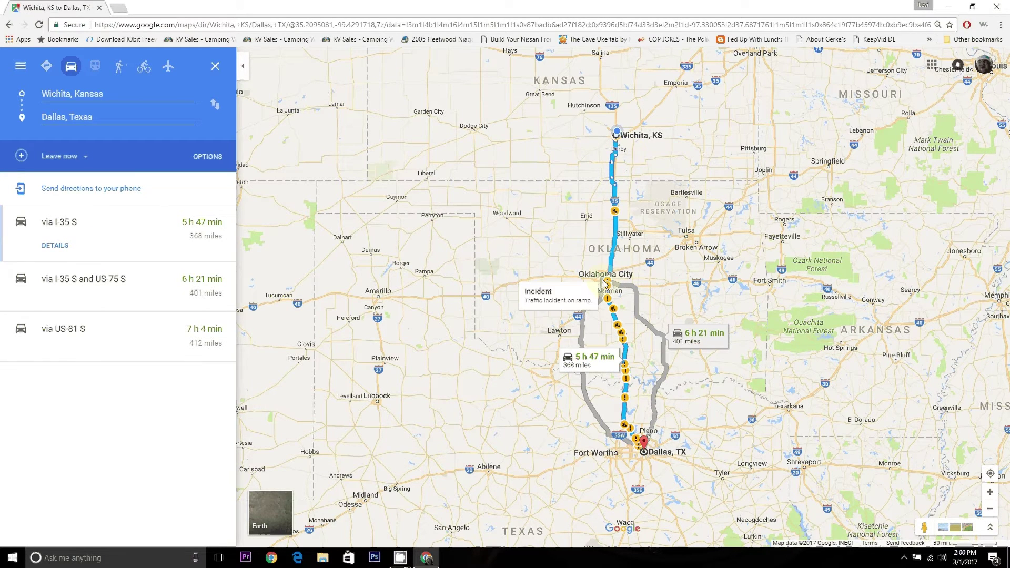
mouse_move(637, 441)
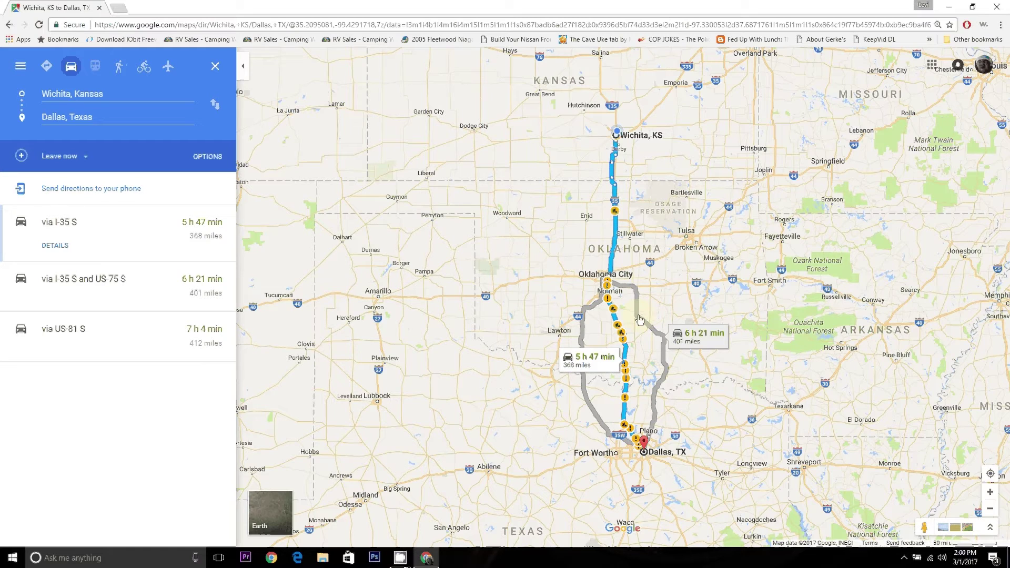
mouse_move(621, 154)
click(652, 332)
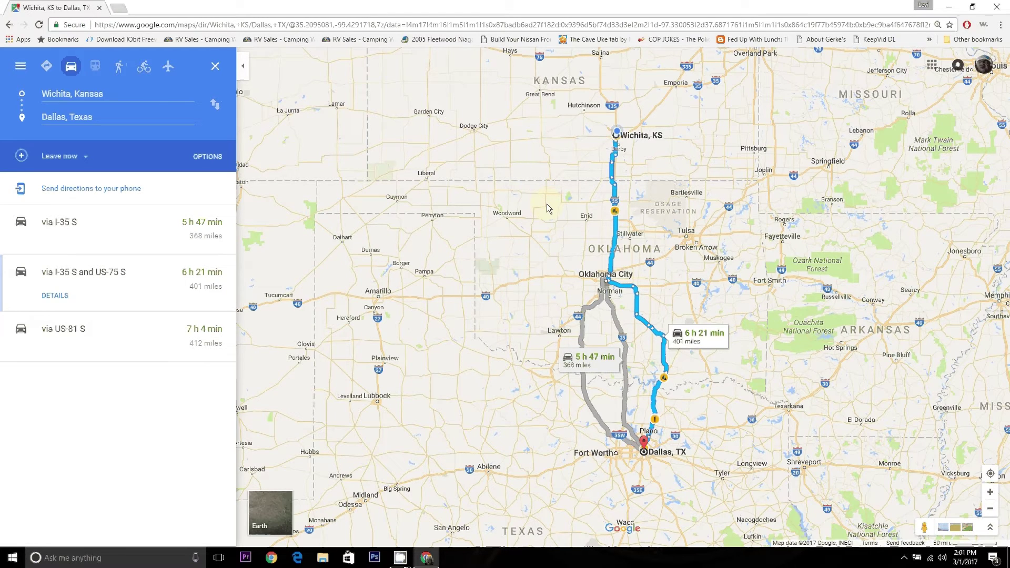
Measure the distance along the selected route from Wichita past Oklahoma City and south toward Ada.
right_click(866, 208)
right_click(650, 159)
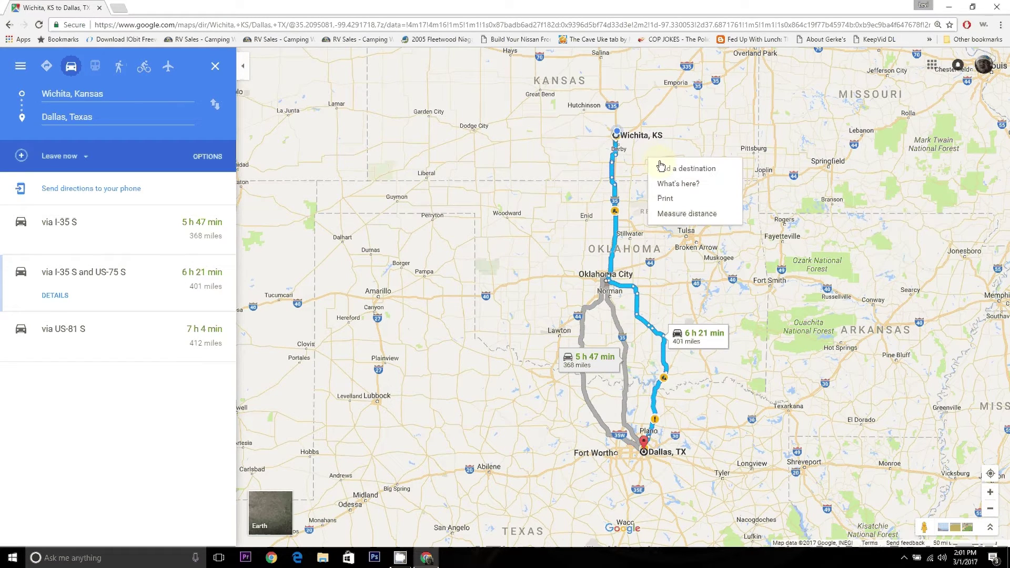
click(679, 218)
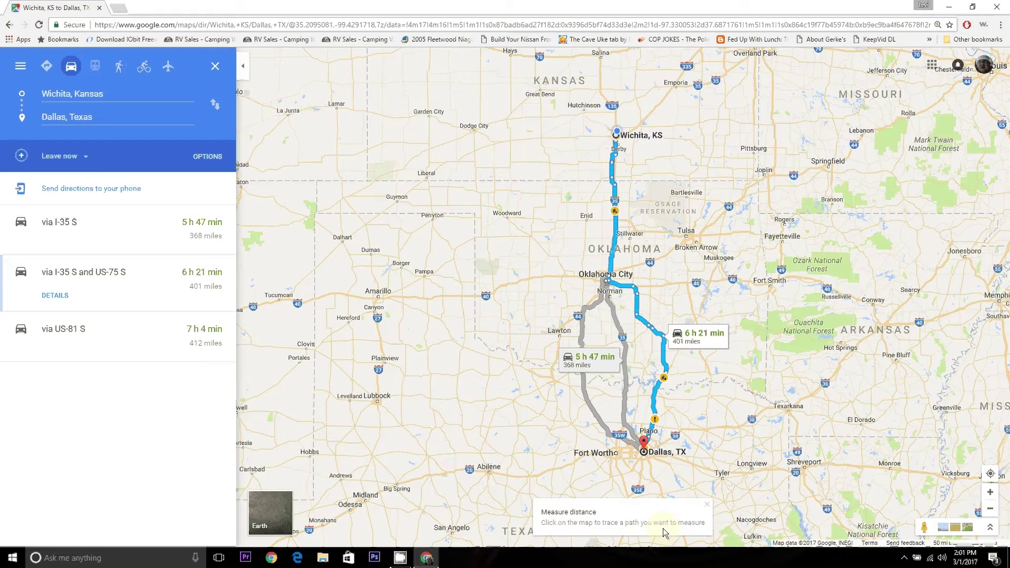
click(627, 136)
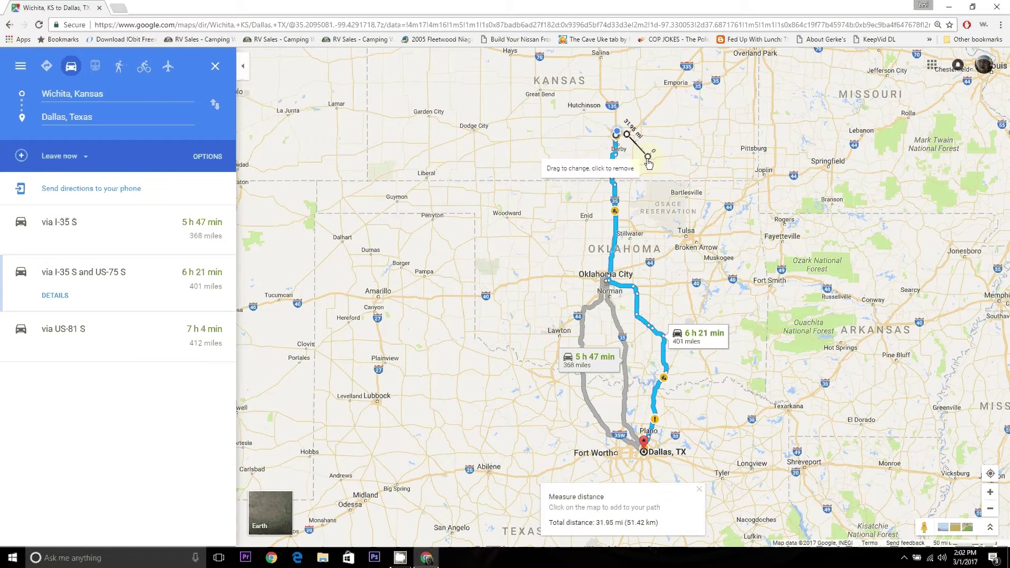
drag(648, 161, 623, 278)
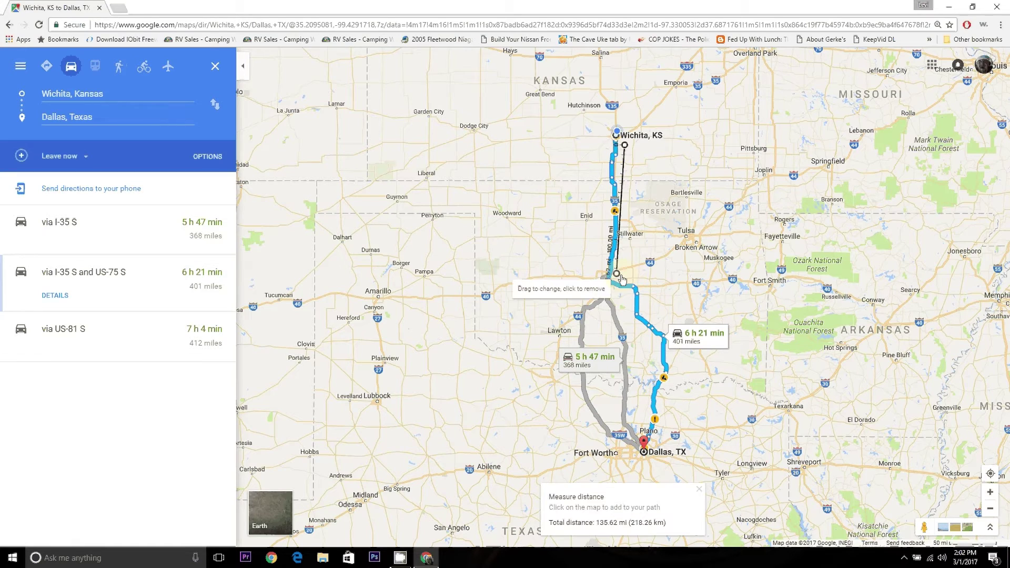
click(636, 279)
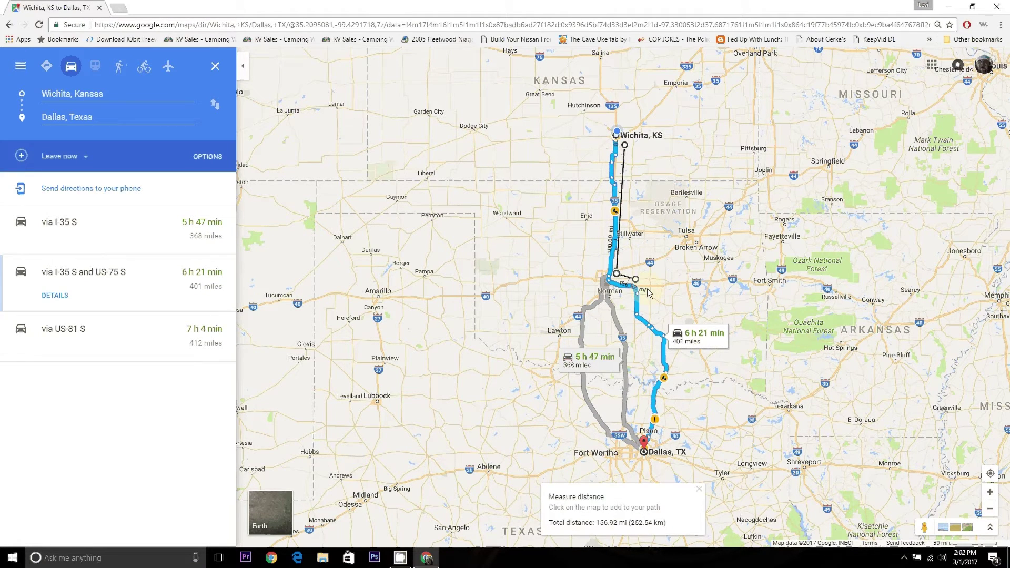
click(644, 311)
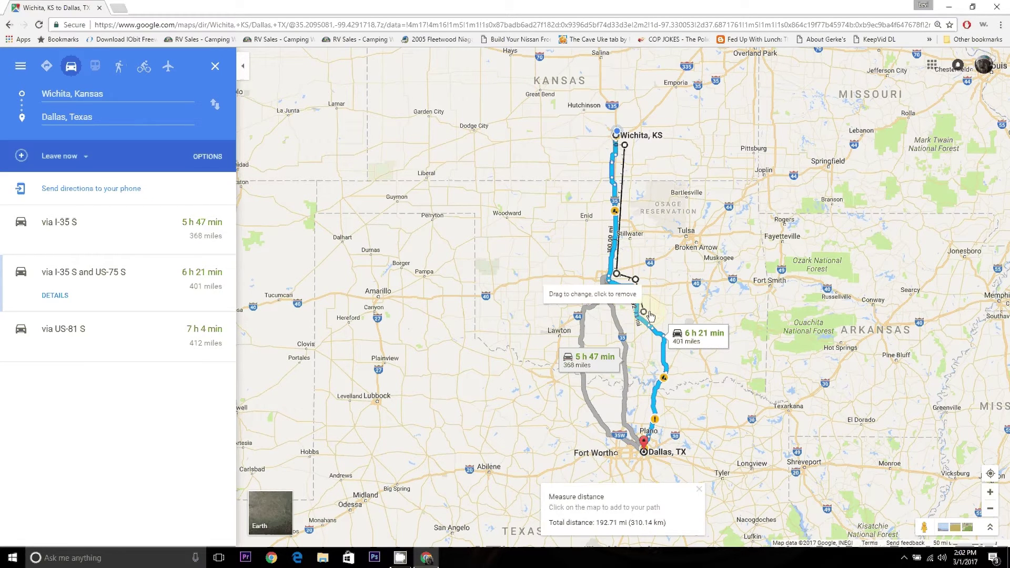
Reposition the measuring path's points east of Oklahoma City and its end point near Konawa, and examine the towns along the route there.
scroll(650, 316, up, 1)
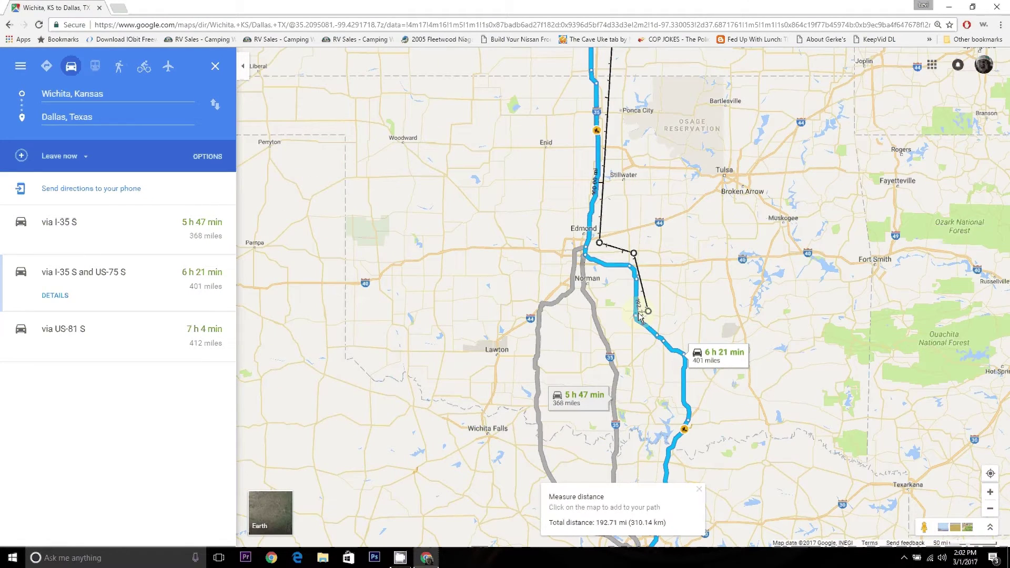
scroll(639, 316, up, 2)
drag(671, 311, 639, 310)
drag(517, 94, 488, 127)
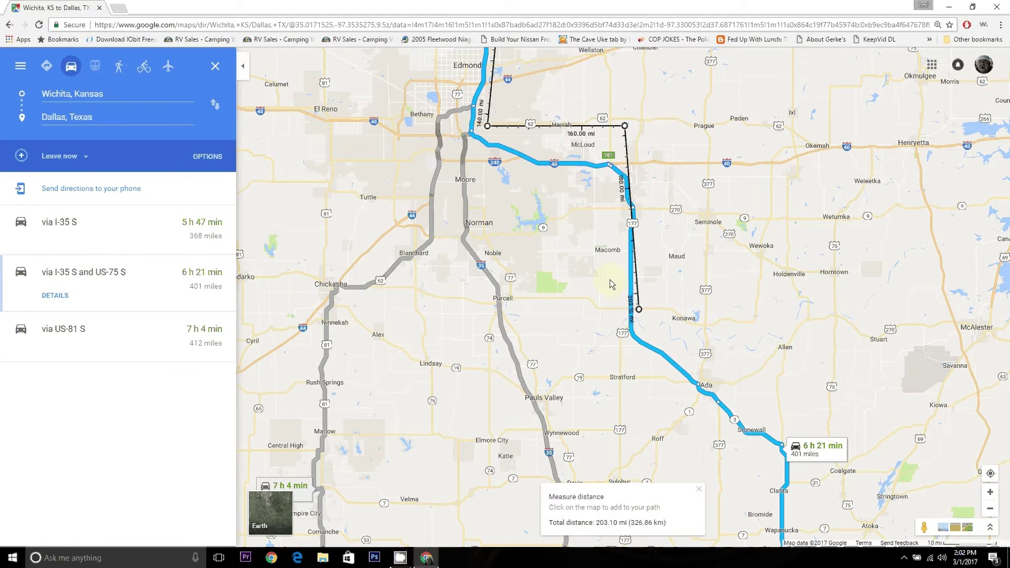
scroll(657, 305, up, 2)
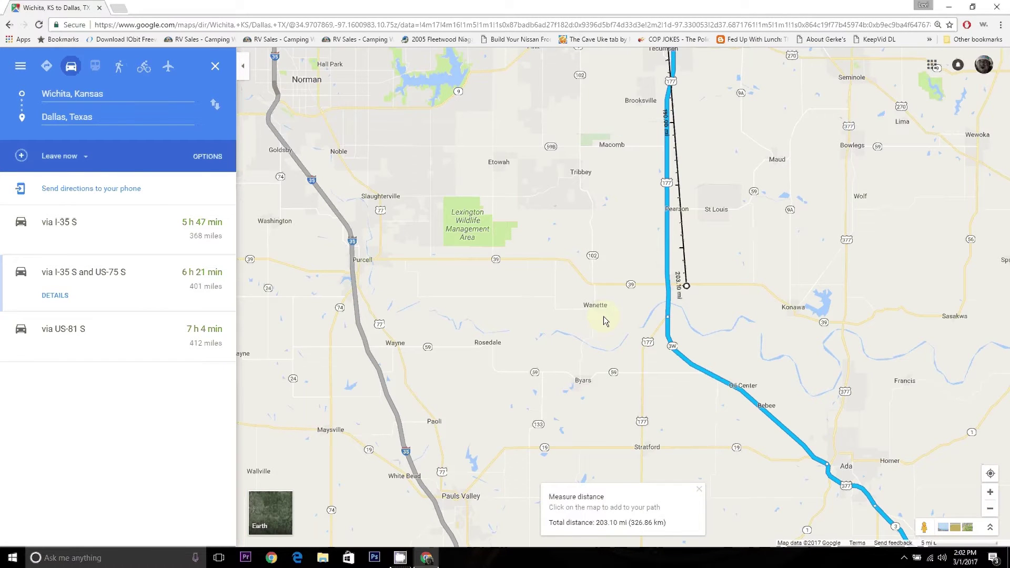
scroll(604, 317, down, 2)
drag(650, 308, 635, 317)
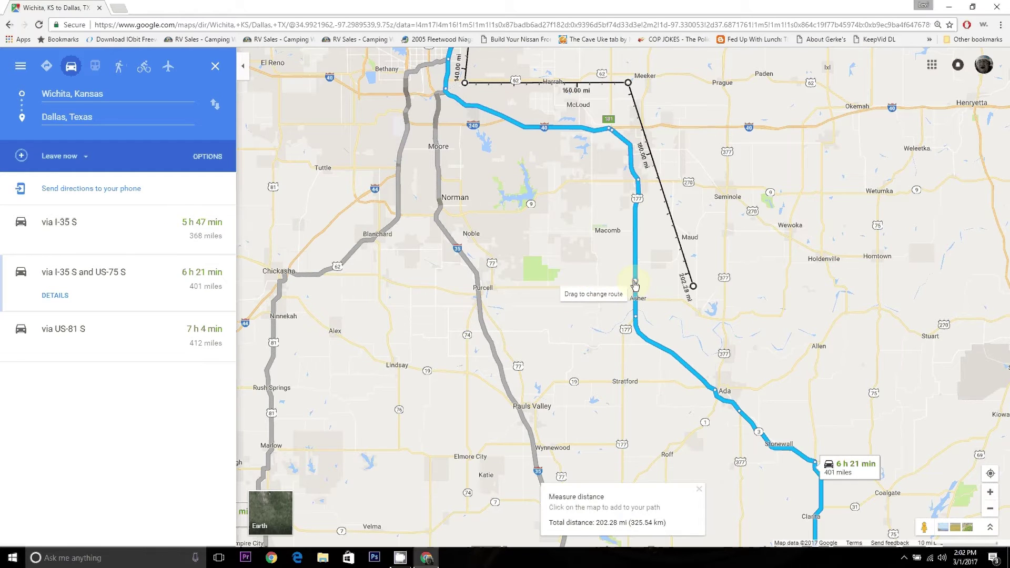
scroll(635, 285, down, 2)
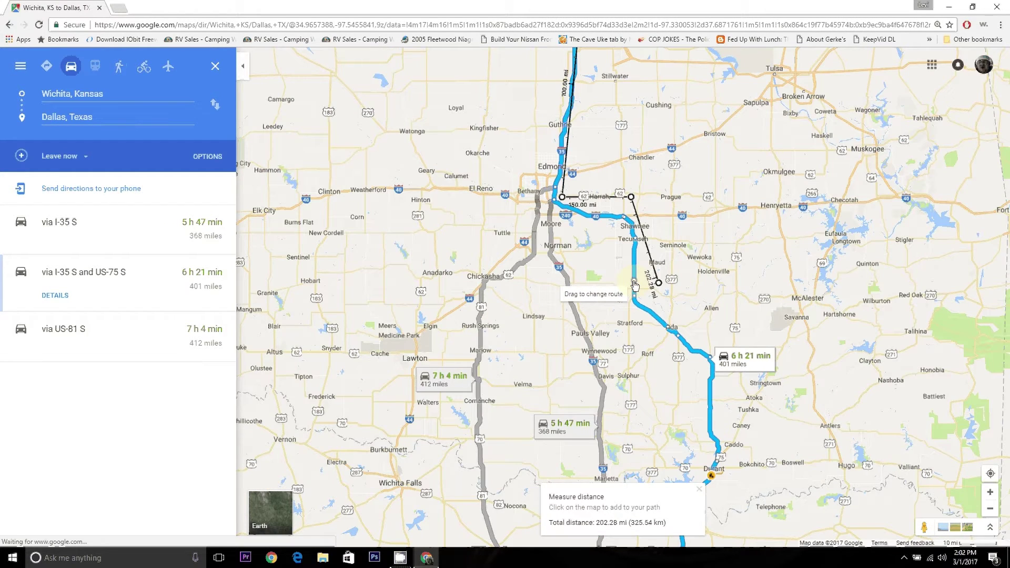
scroll(635, 285, down, 2)
scroll(627, 296, up, 5)
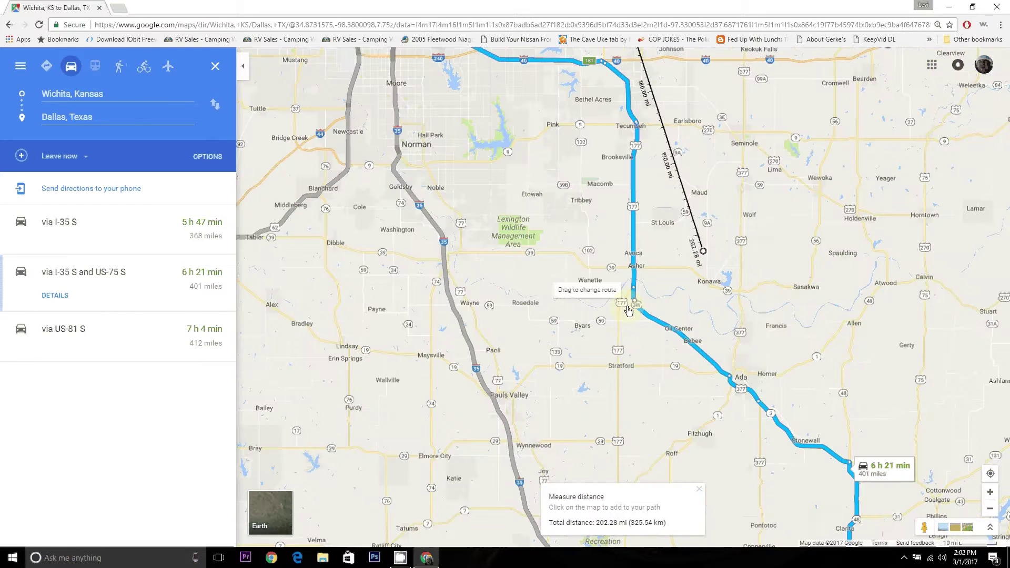
scroll(630, 308, up, 2)
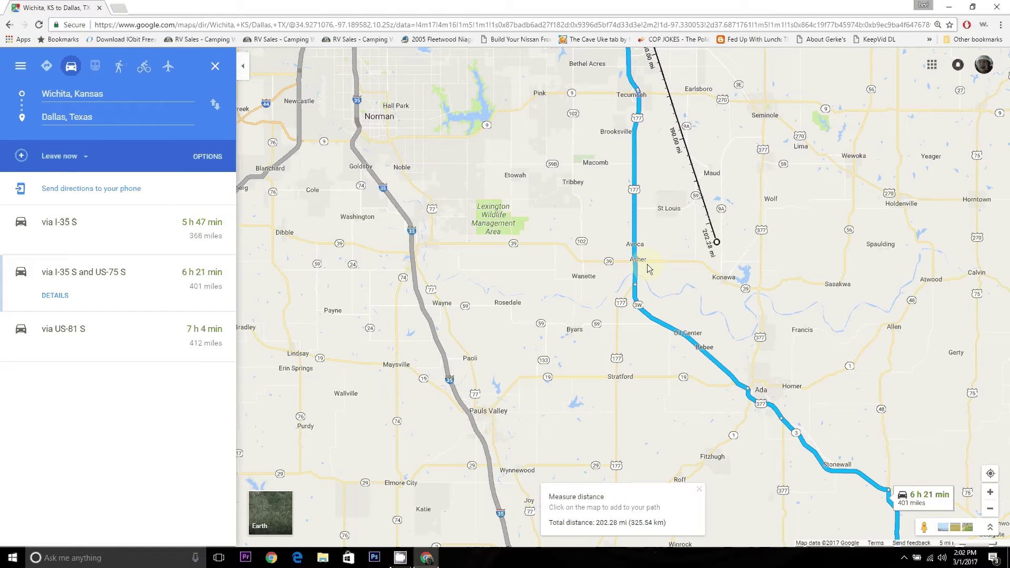
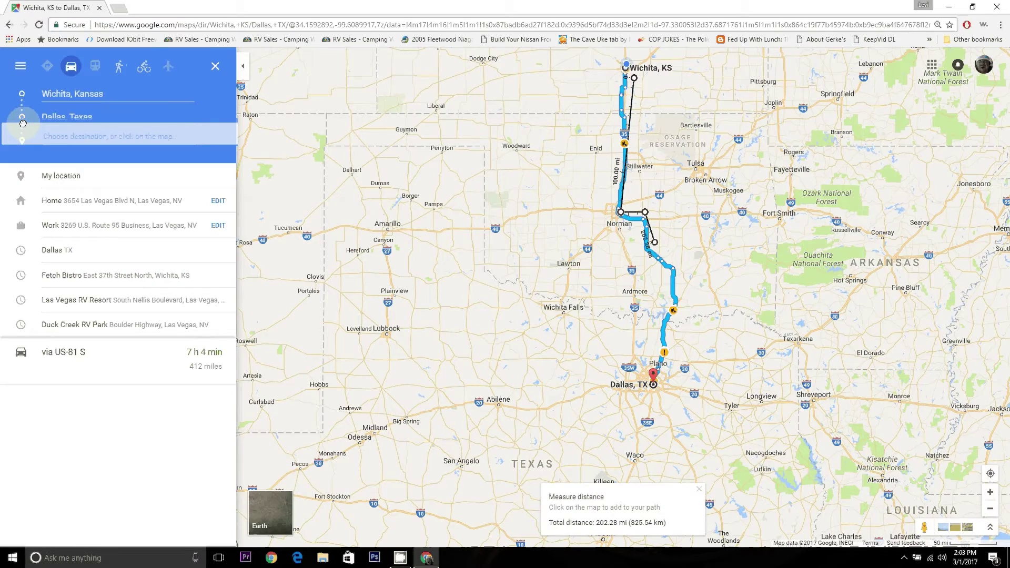
Add Tulsa, OK as an intermediate stop between Wichita and Dallas.
drag(22, 123, 139, 146)
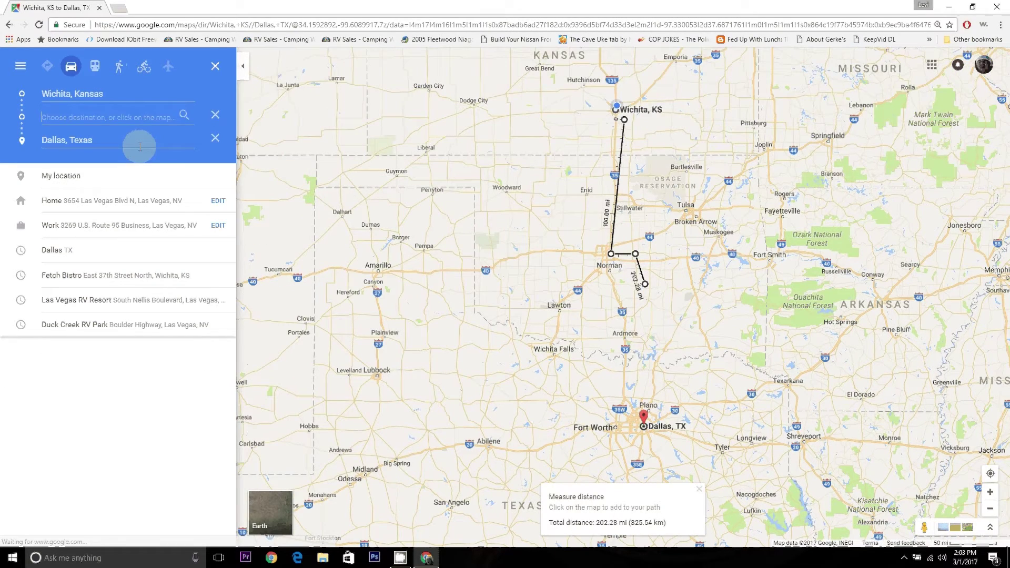
text(tu)
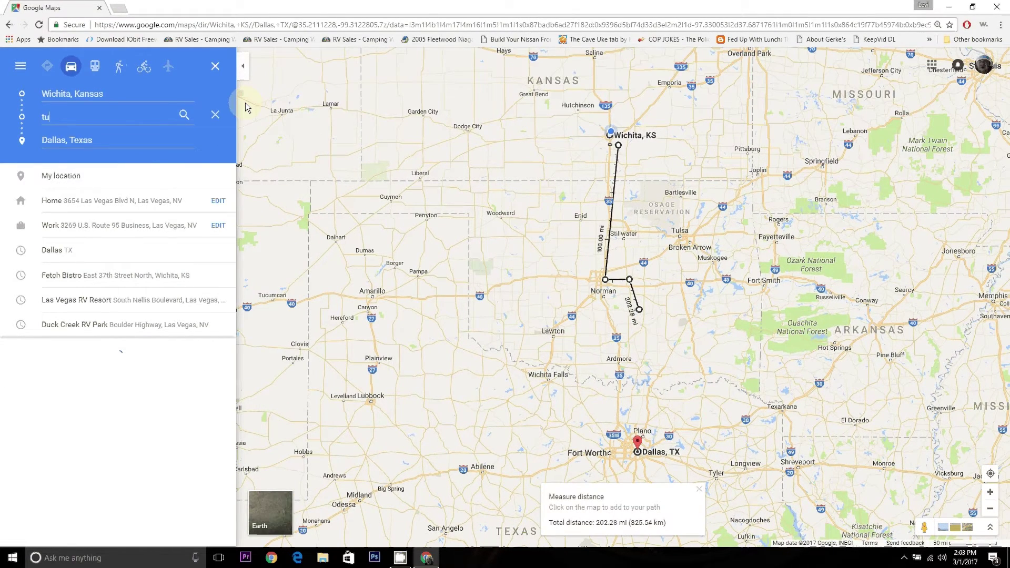
text(lsa)
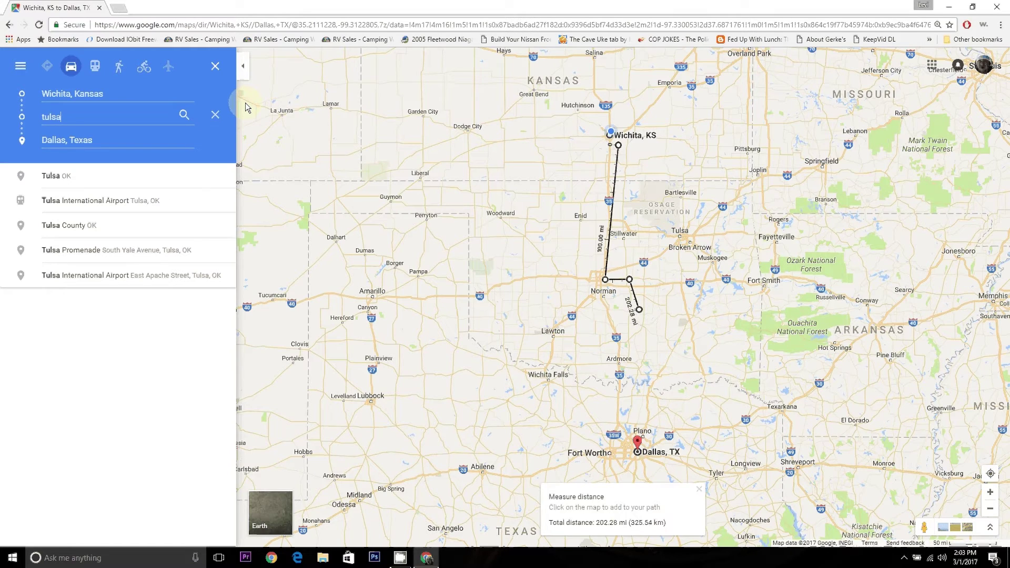
click(126, 179)
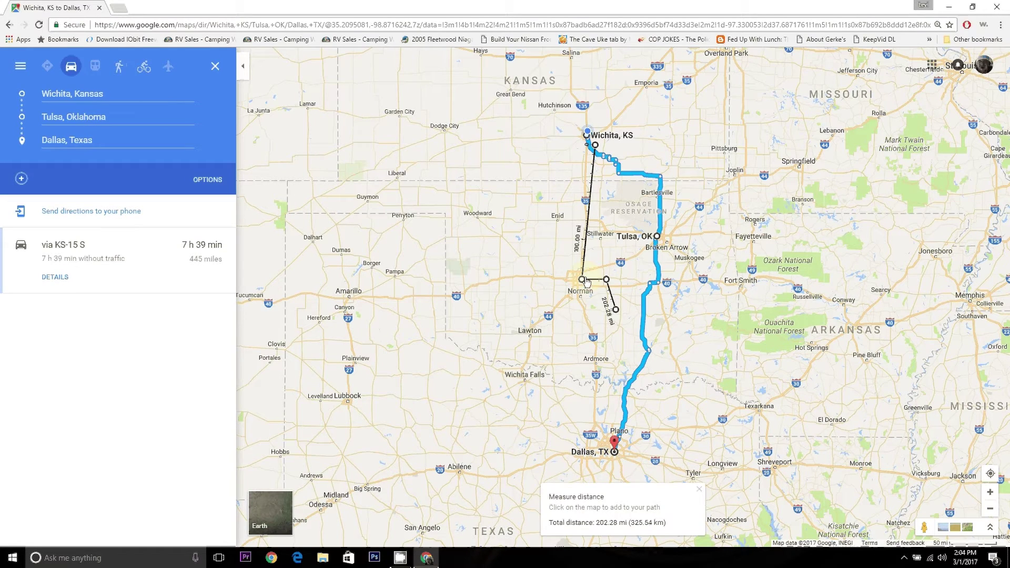
Clear the old measuring path that runs from Wichita past Oklahoma City.
drag(585, 281, 653, 184)
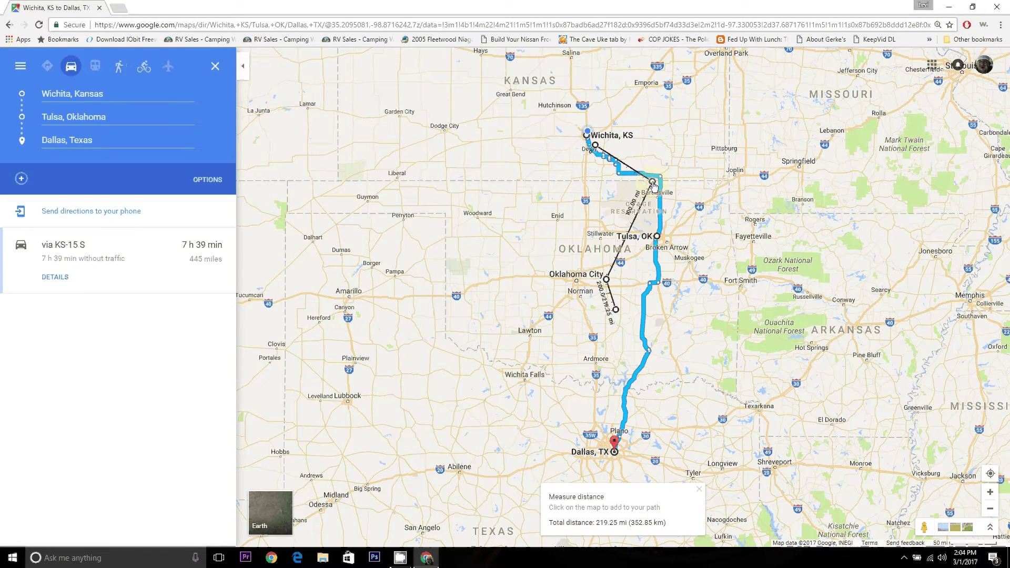
click(653, 183)
scroll(596, 218, up, 1)
click(618, 343)
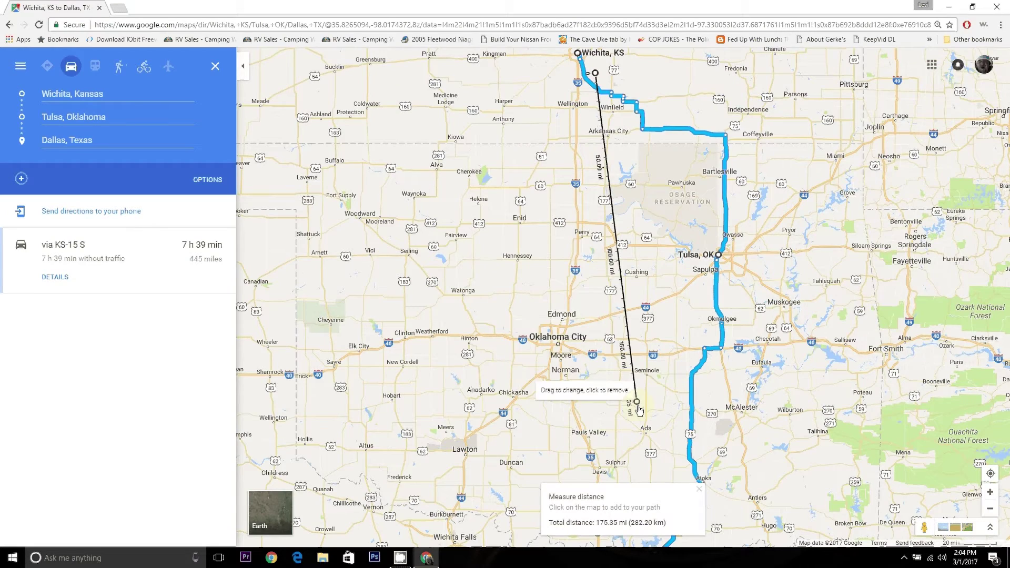
click(637, 403)
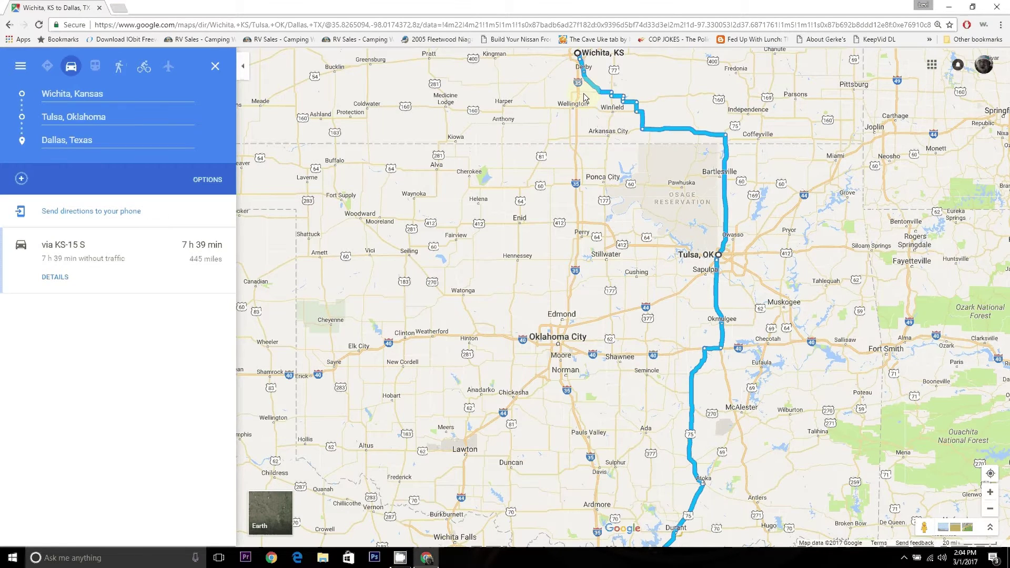
Measure the distance along the new route from Wichita past Winfield to the southward turn near Coffeyville.
right_click(596, 63)
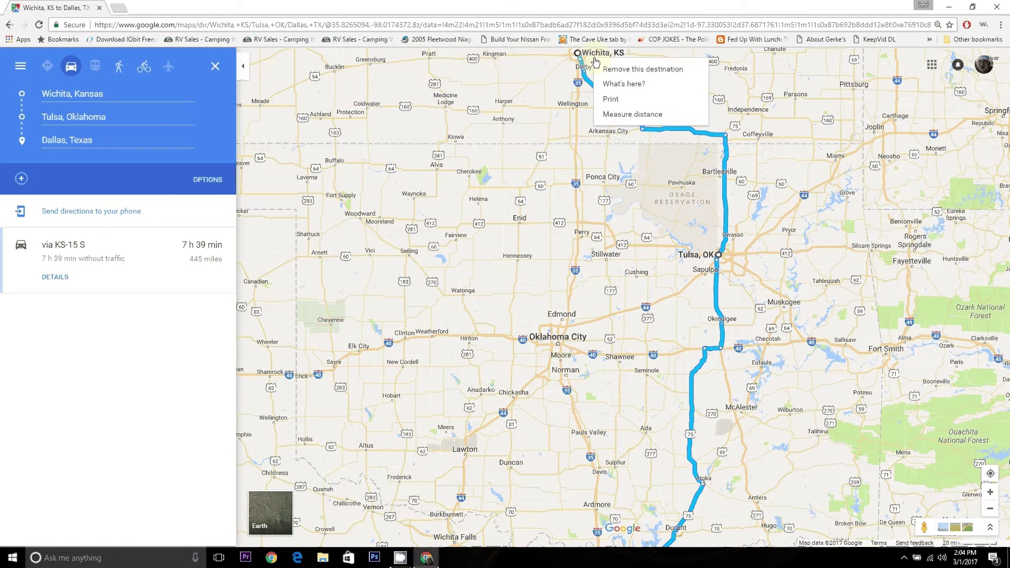
click(632, 114)
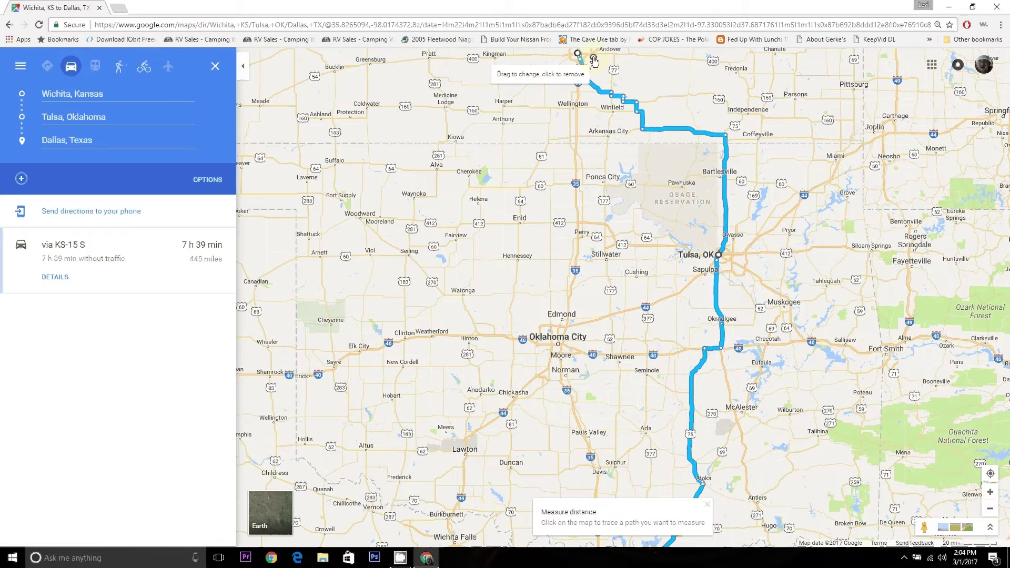
click(601, 78)
click(614, 87)
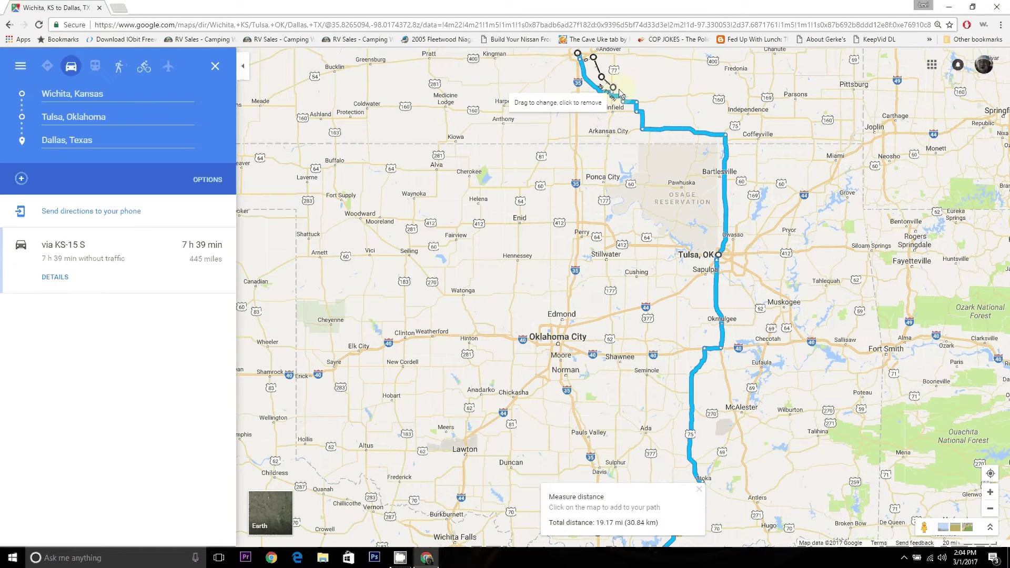
click(626, 90)
click(638, 97)
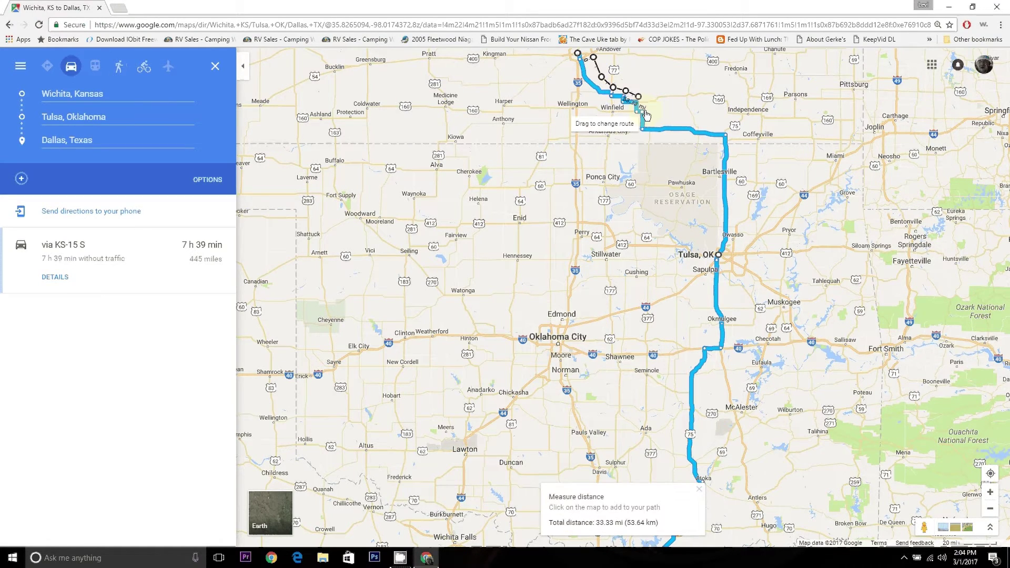
click(647, 111)
click(650, 120)
click(677, 121)
click(705, 126)
click(725, 128)
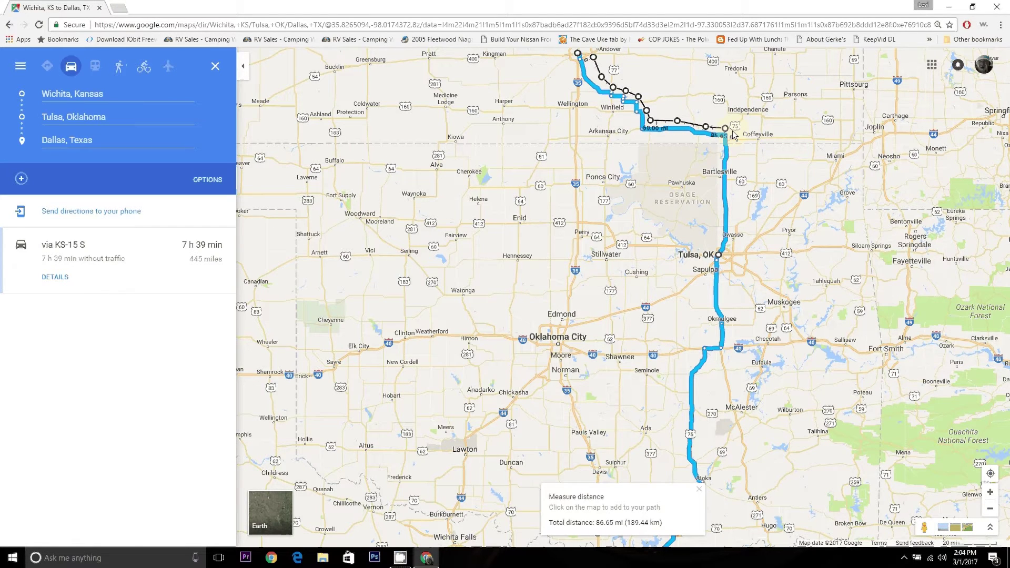
Extend the measuring path south along the route past Bartlesville, ending beside Tulsa.
click(733, 161)
click(733, 195)
click(732, 236)
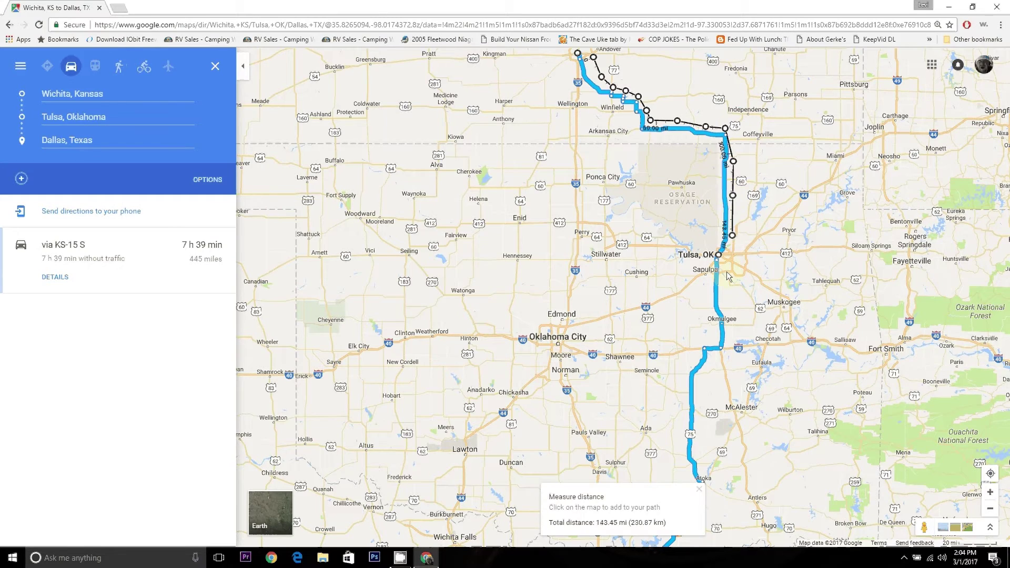
click(726, 265)
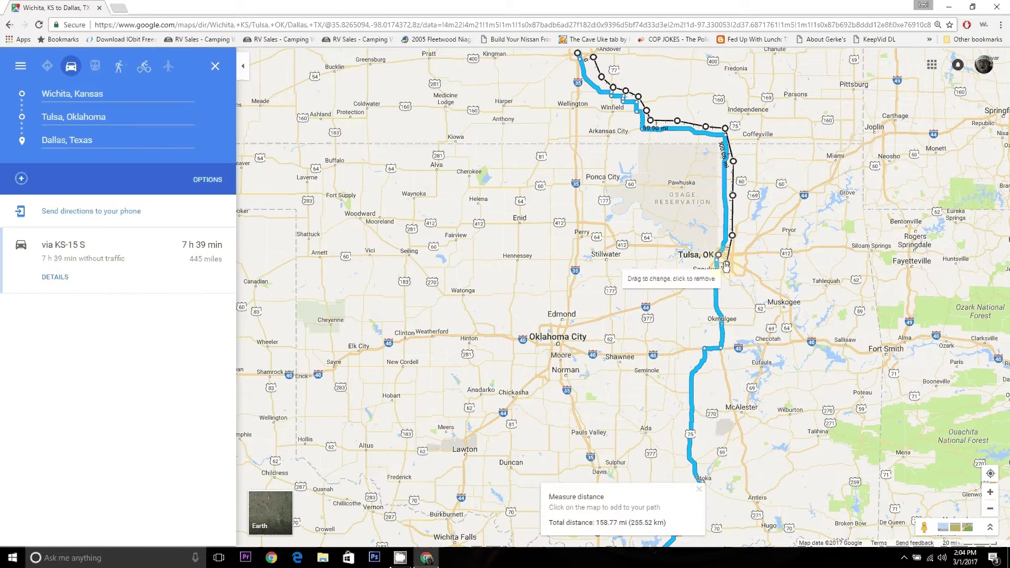
drag(727, 264, 732, 261)
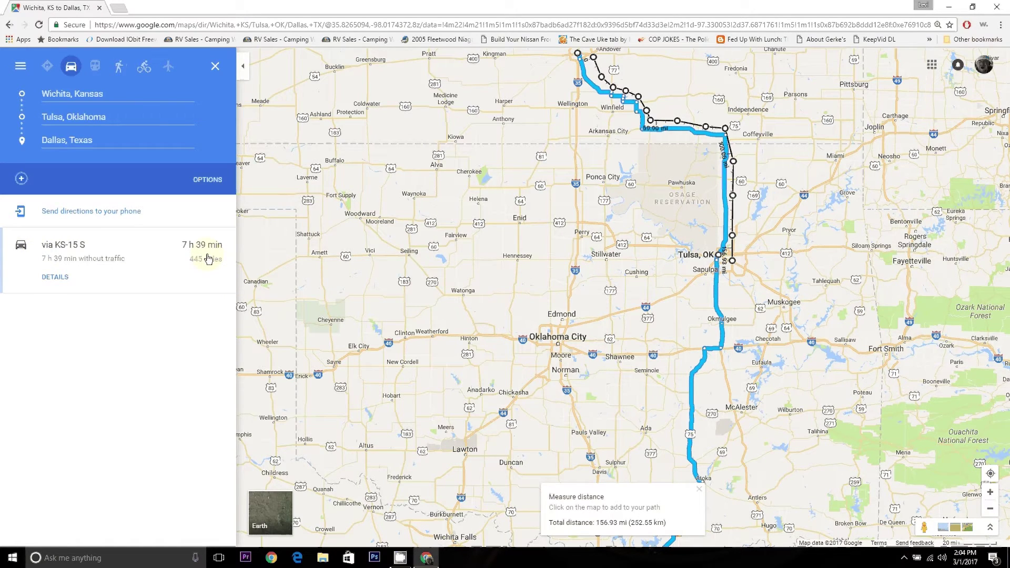
Examine the turn-by-turn directions for the Wichita to Tulsa and Tulsa to Dallas legs, including each leg's time and distance.
click(53, 282)
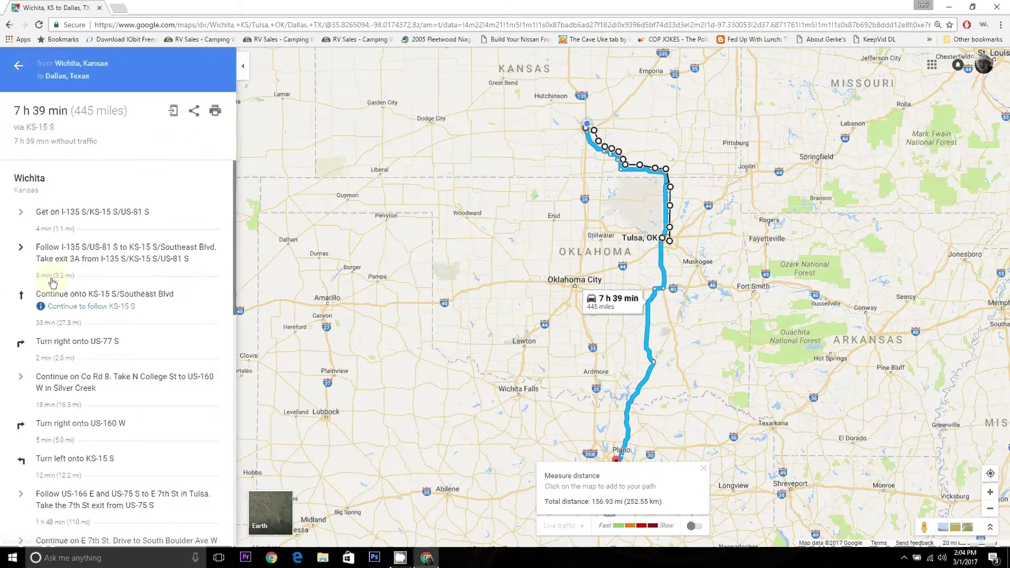
scroll(86, 204, down, 2)
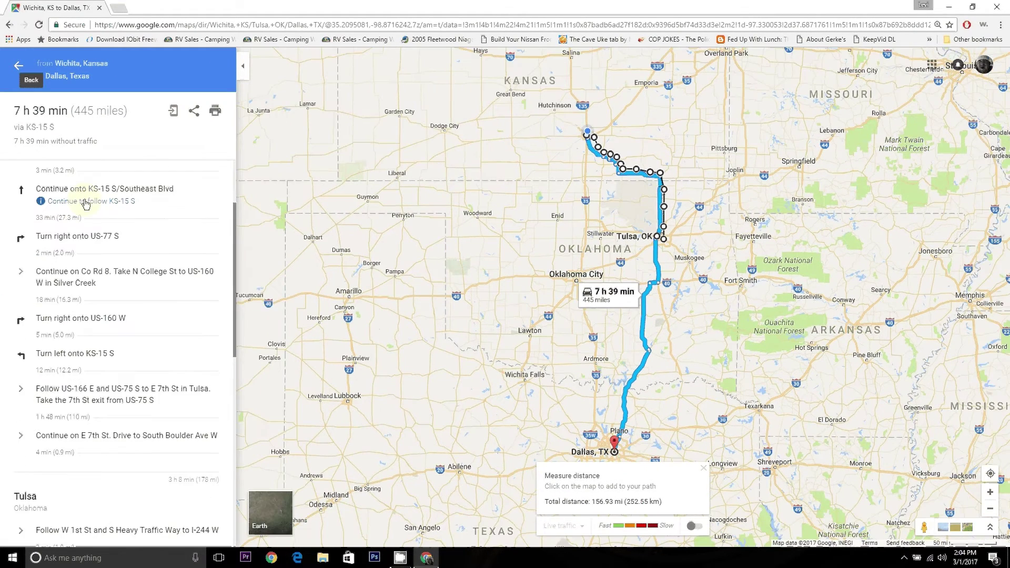
scroll(89, 204, down, 5)
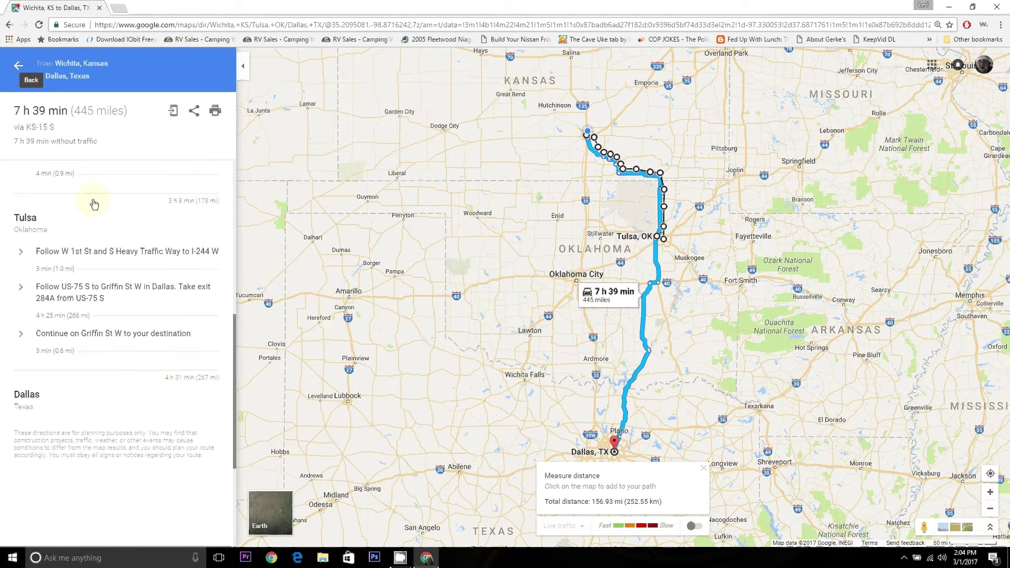
scroll(157, 308, up, 2)
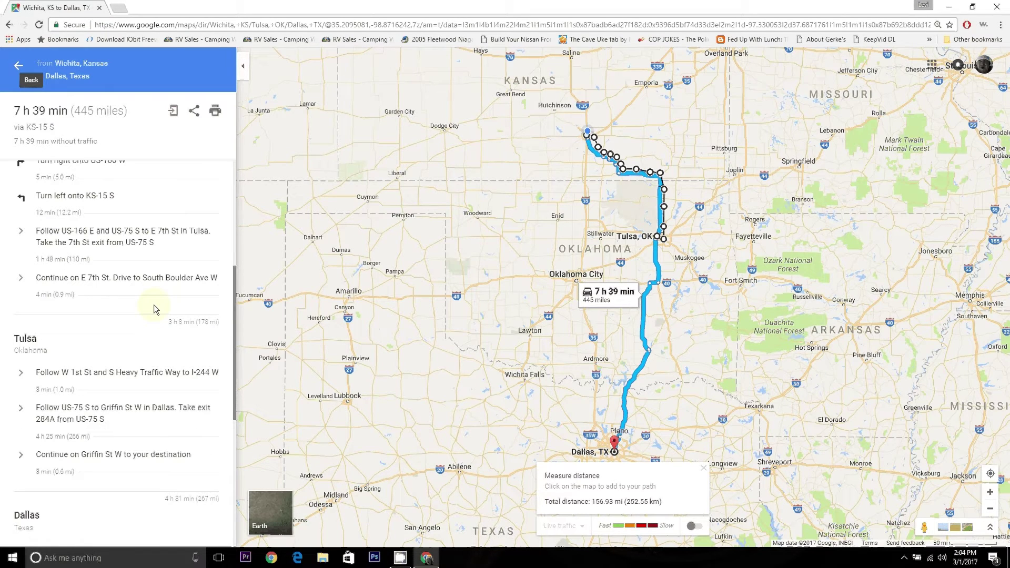
scroll(153, 304, up, 5)
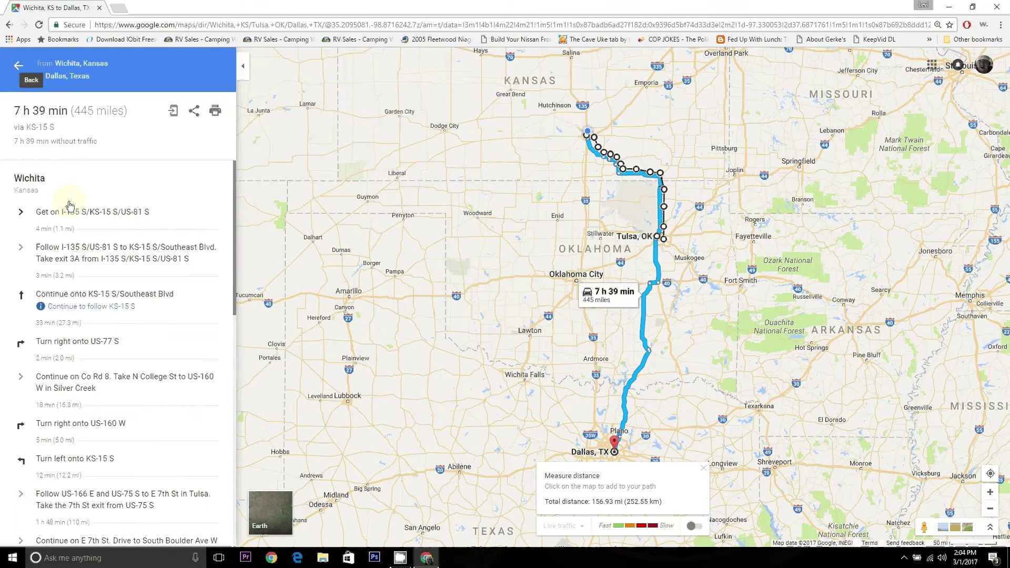
scroll(69, 205, down, 5)
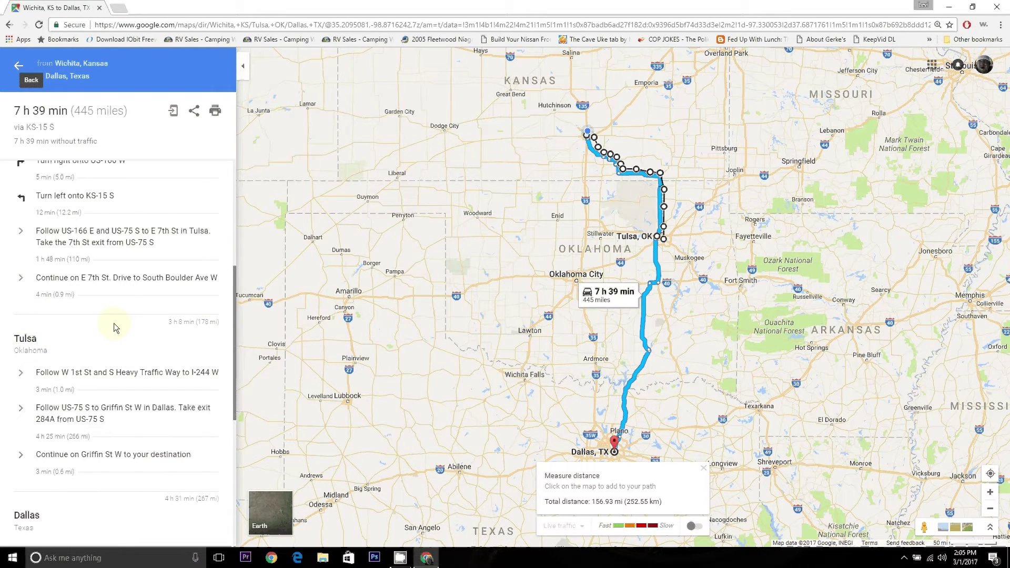
scroll(45, 369, down, 3)
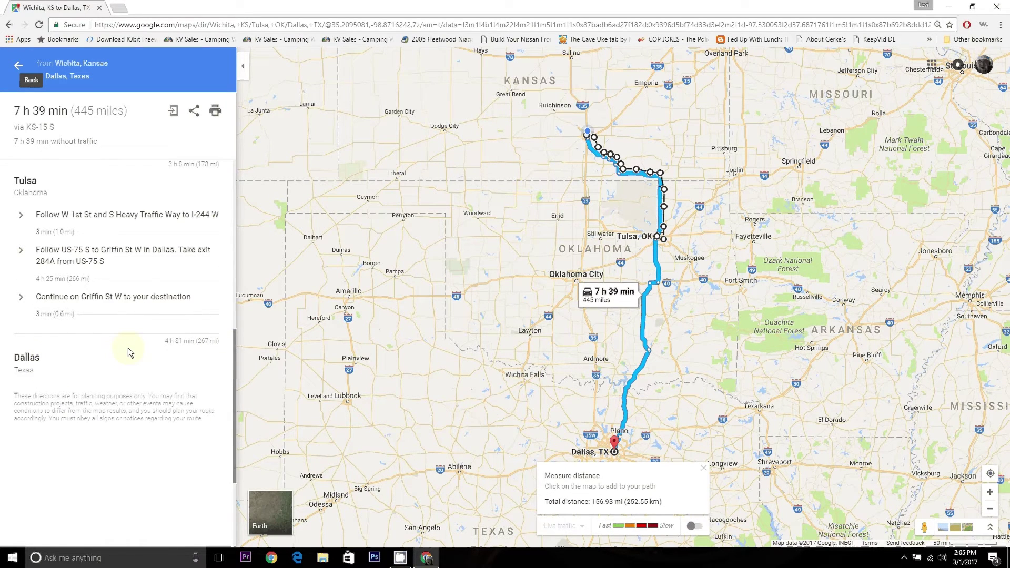
scroll(141, 343, up, 4)
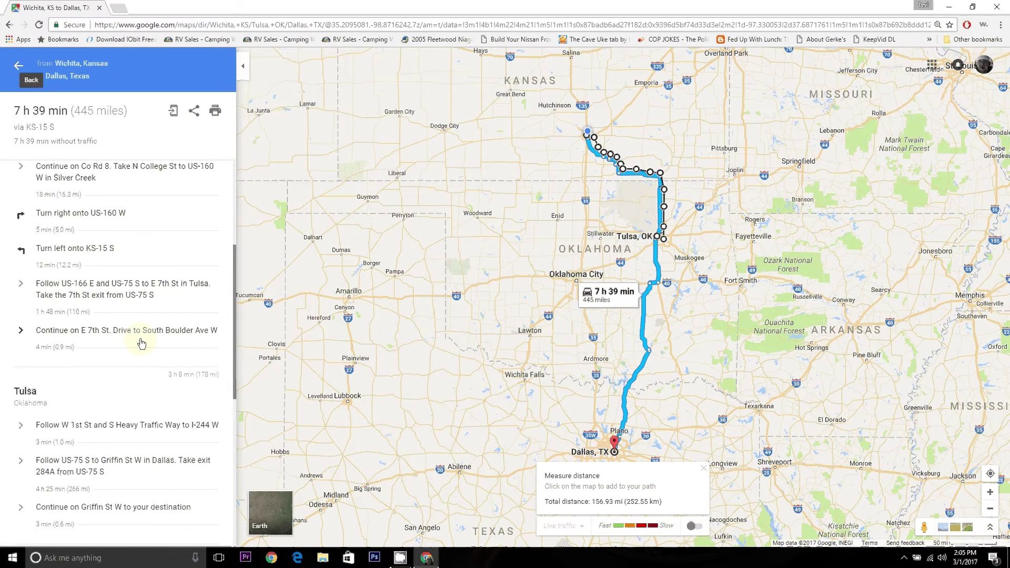
drag(583, 234, 680, 226)
scroll(680, 226, up, 1)
scroll(680, 222, down, 1)
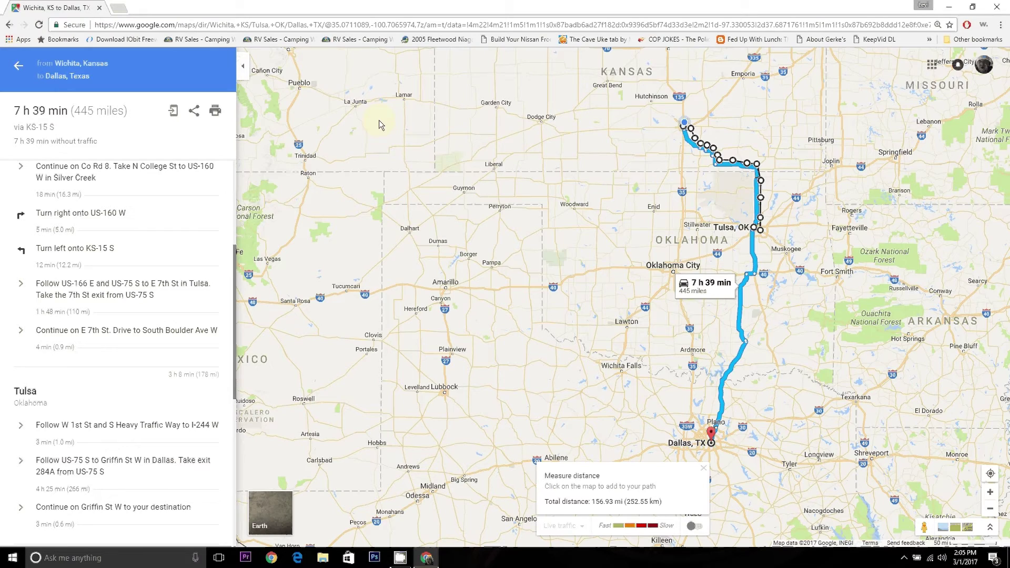
drag(555, 138, 438, 112)
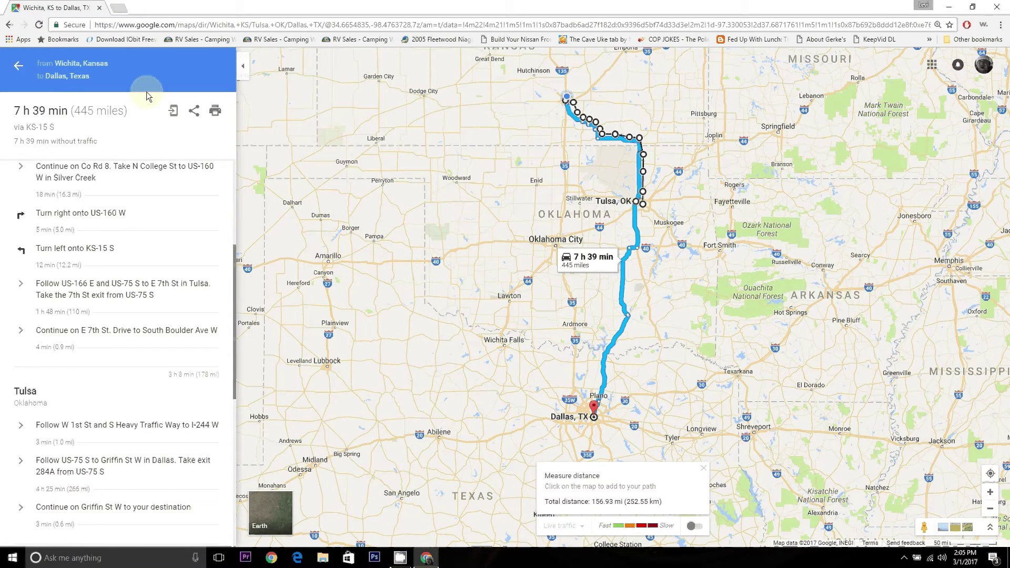
Check the options for texting the directions to a phone and for sharing the route by link, without sending anything.
click(173, 114)
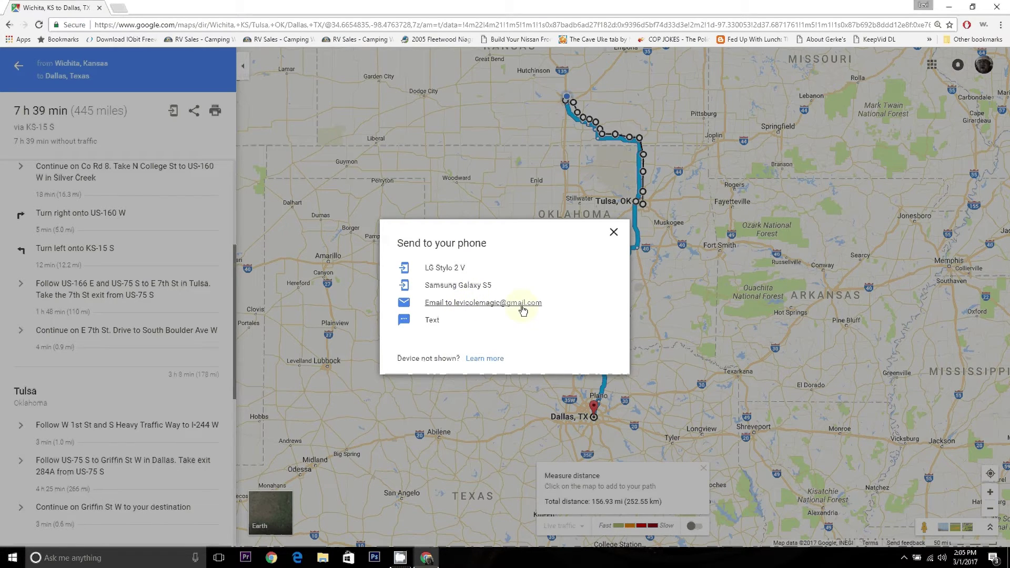
click(434, 322)
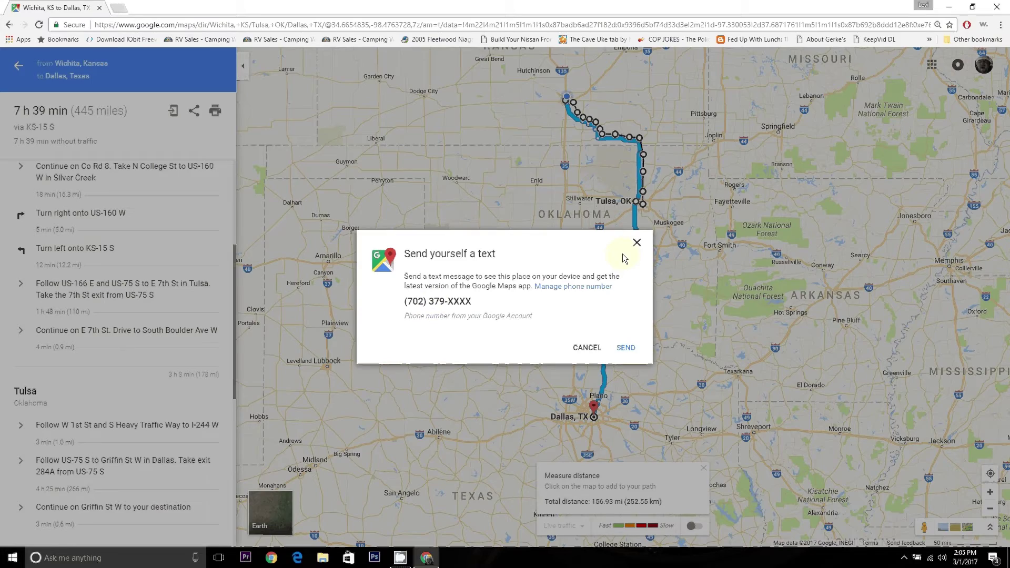
click(637, 242)
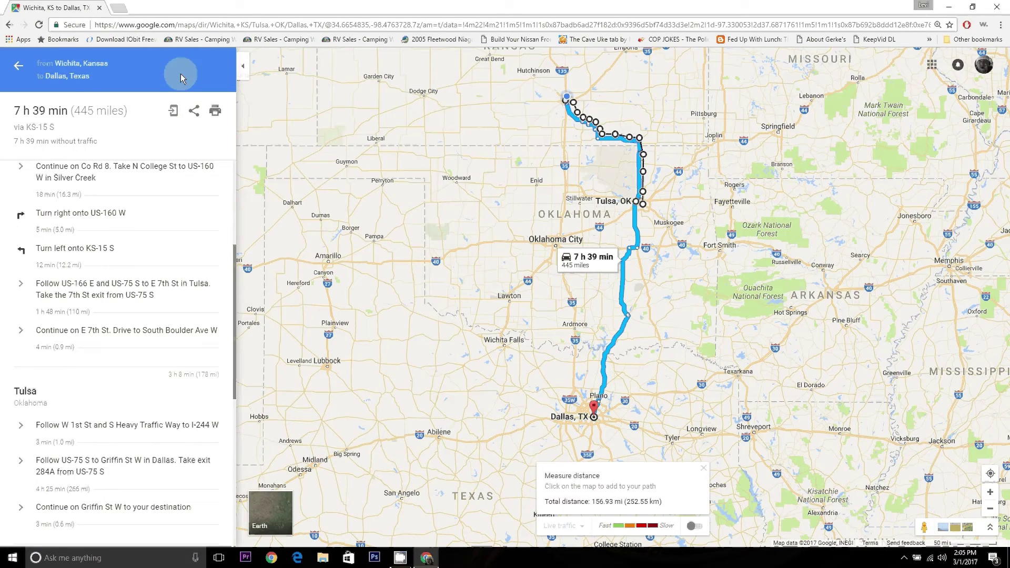
click(195, 112)
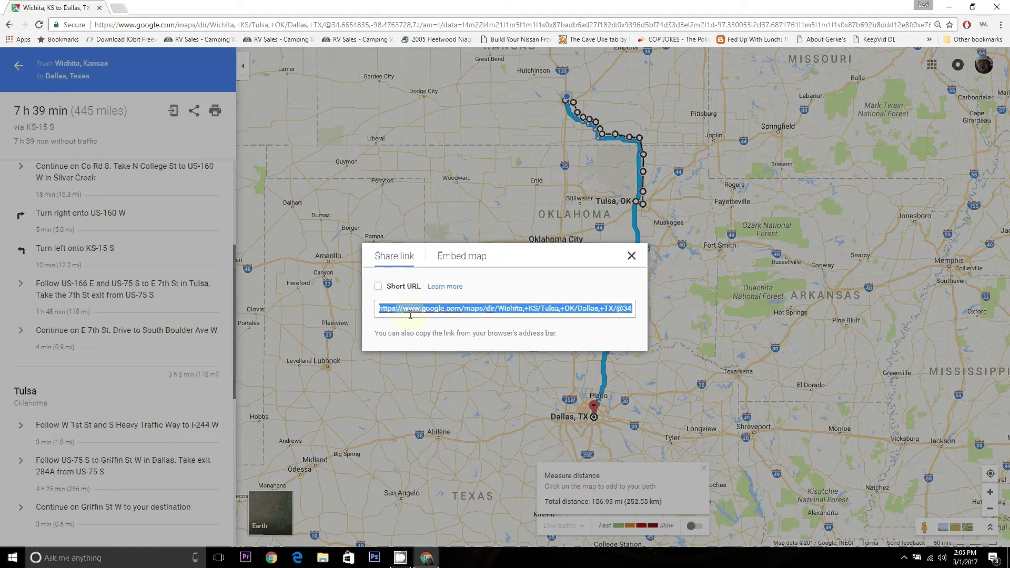
click(632, 257)
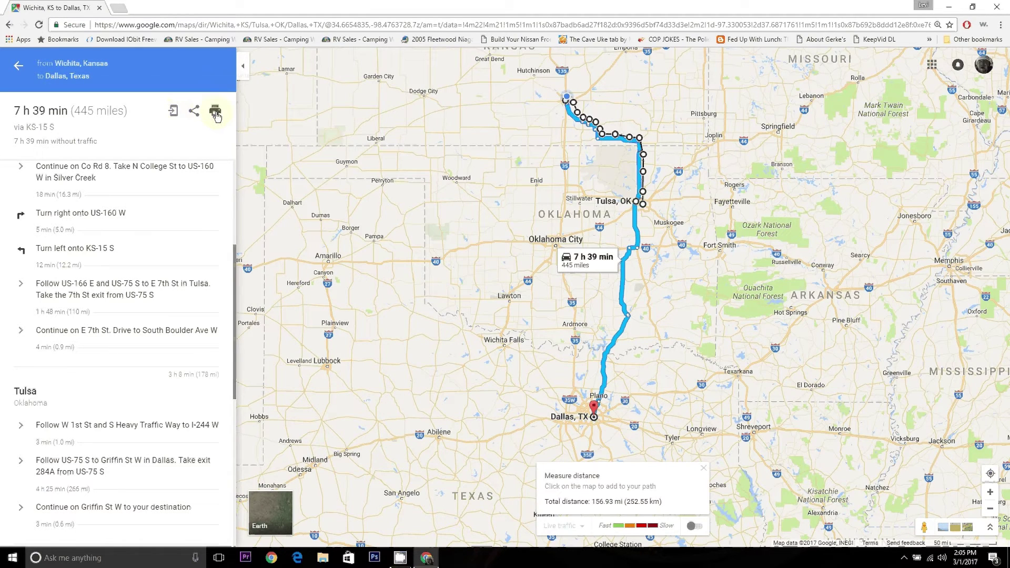
Remove the measuring path's last two points near Tulsa and close the path back at its starting point near Wichita.
drag(478, 146, 525, 172)
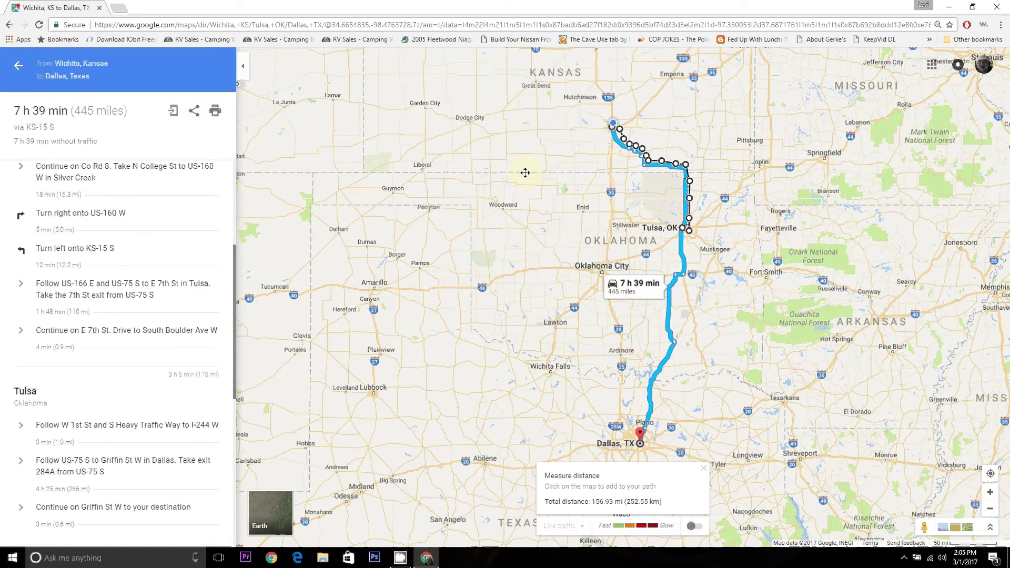
scroll(525, 173, up, 1)
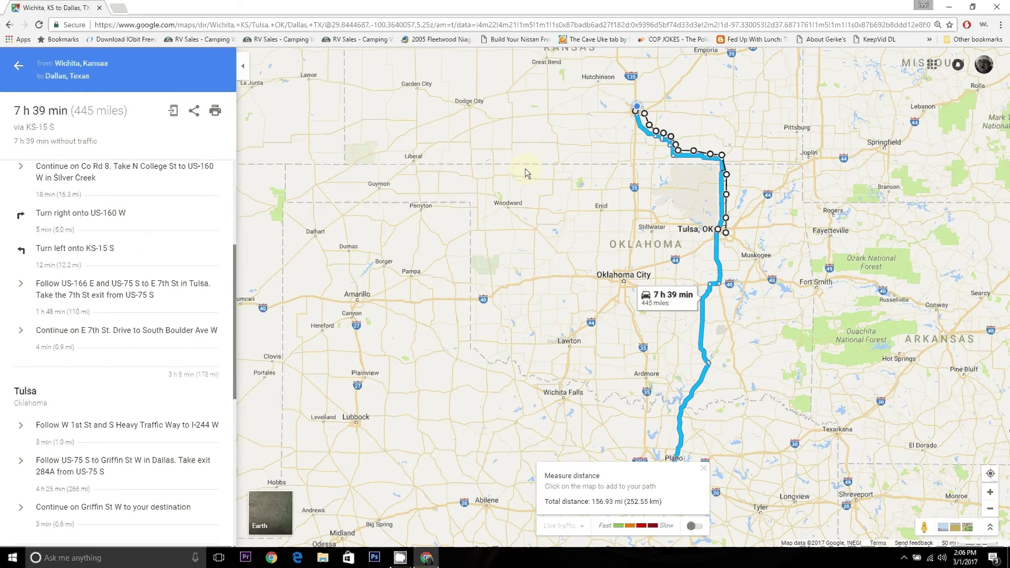
scroll(638, 233, up, 1)
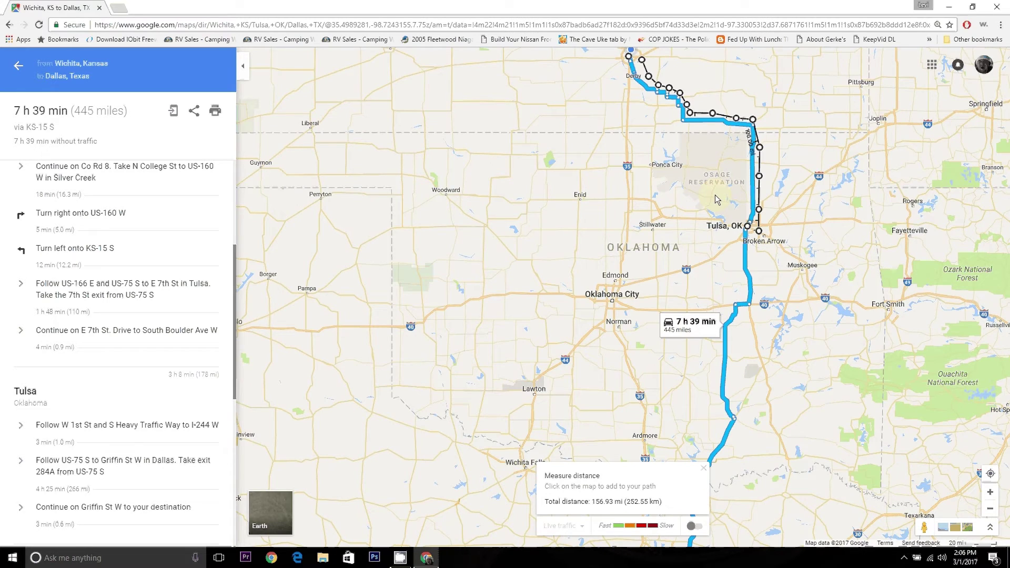
click(759, 232)
click(759, 210)
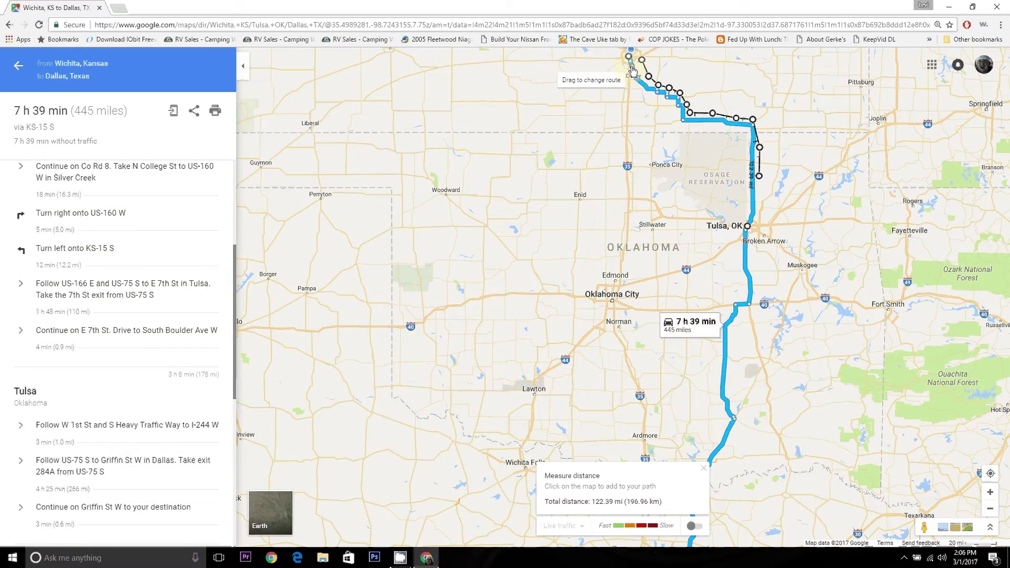
click(642, 60)
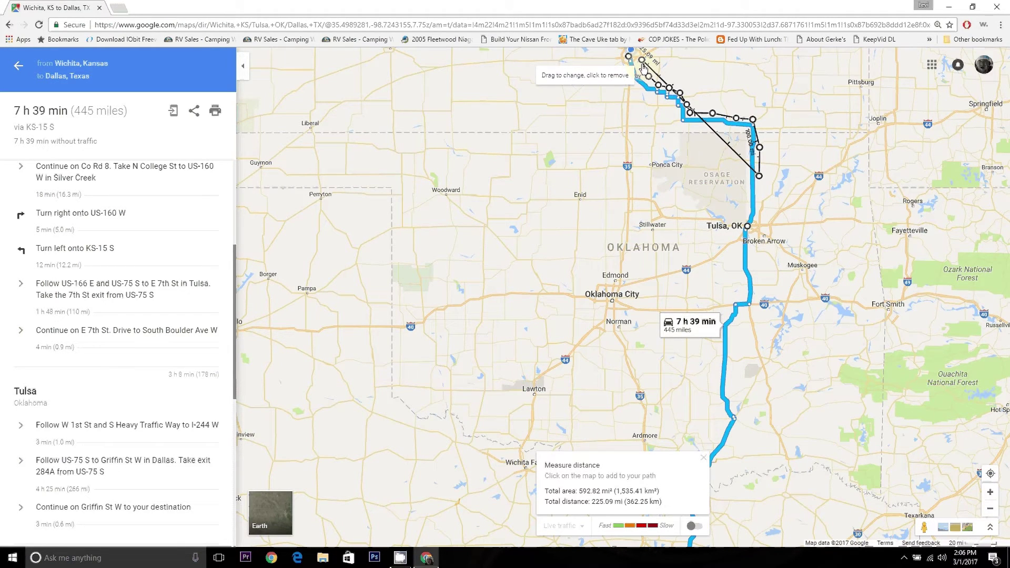
Remove the remaining measuring path points between Wichita and the area beside Bartlesville, leaving only the starting point.
click(649, 78)
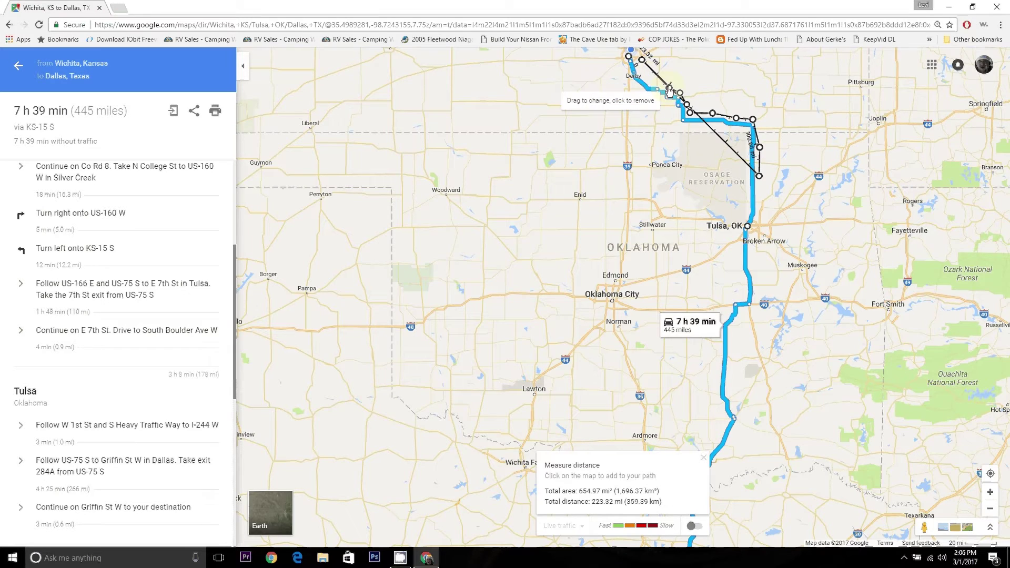
click(668, 89)
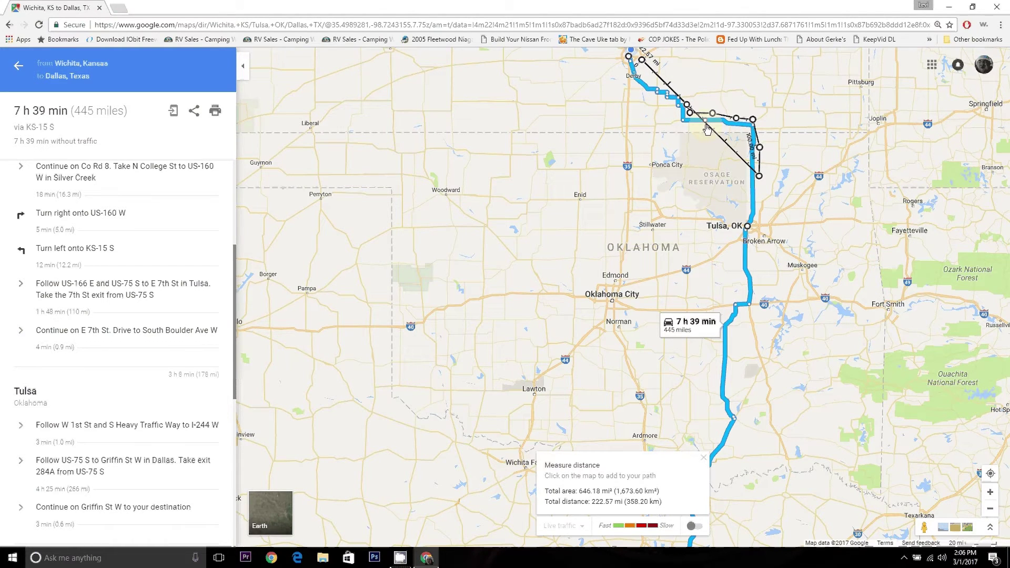
click(712, 113)
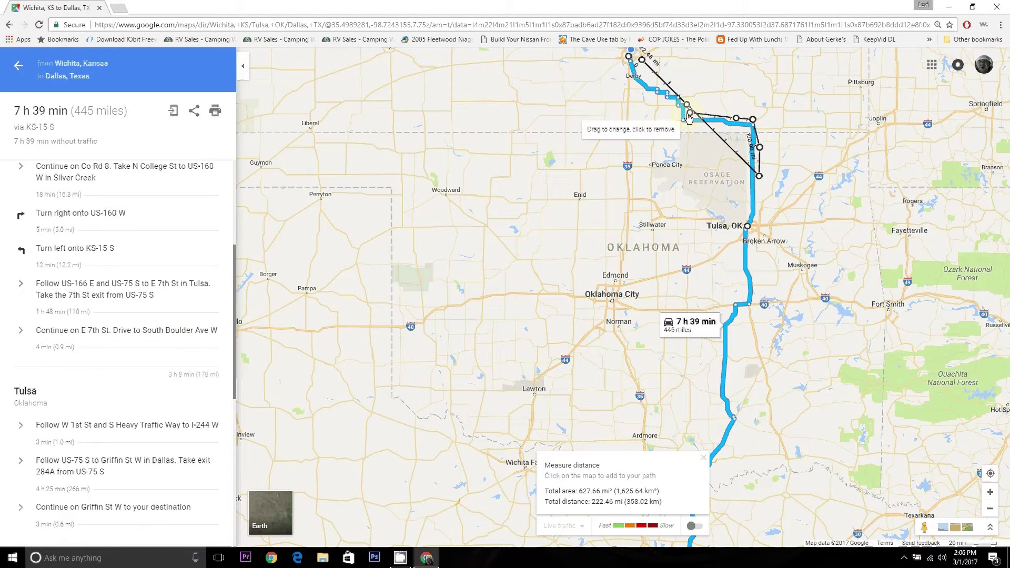
click(690, 113)
click(736, 119)
click(753, 119)
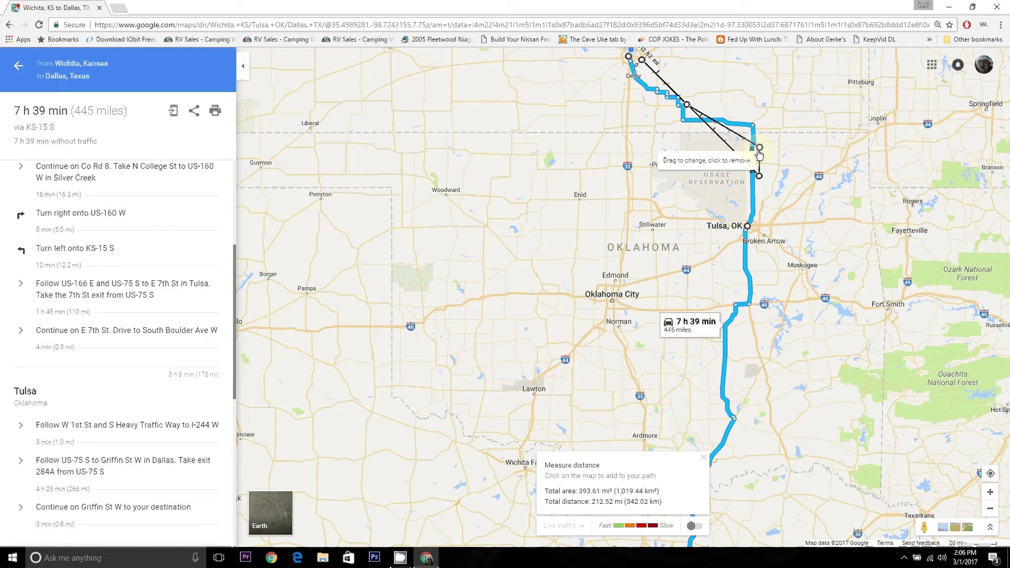
click(759, 150)
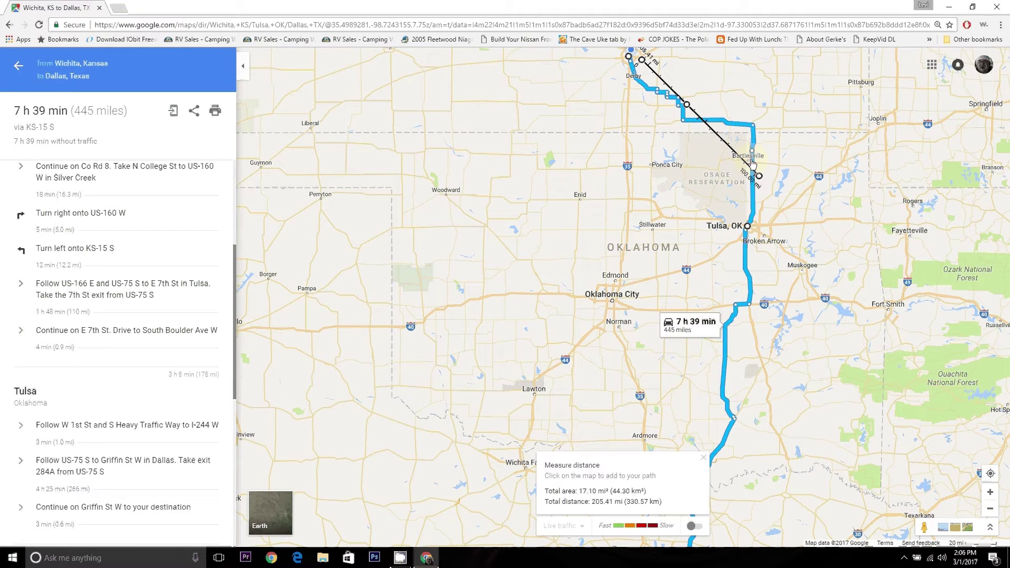
click(747, 226)
click(759, 176)
click(683, 96)
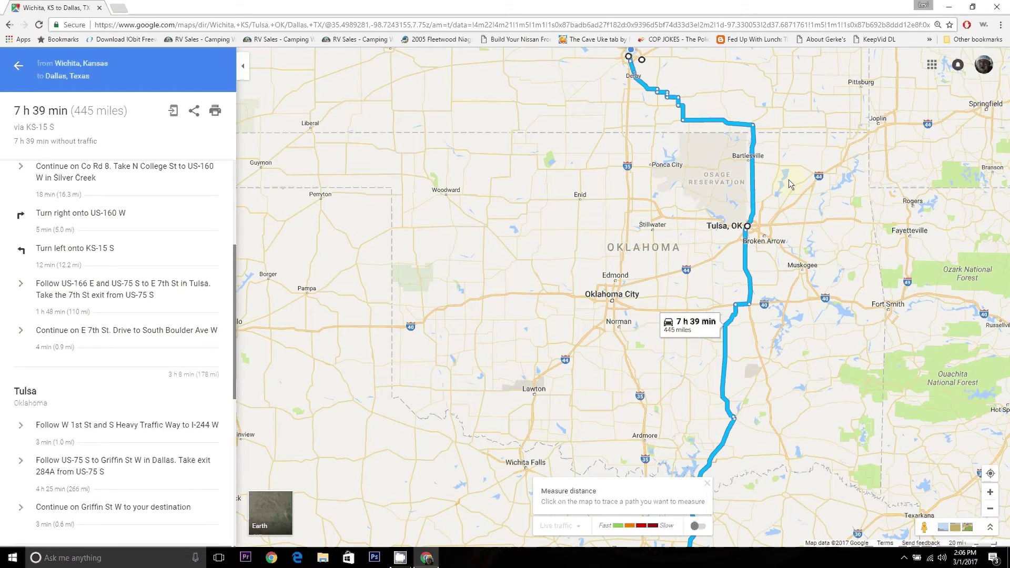
Reroute the Wichita to Tulsa leg east from just south of Bartlesville onto US-169 near Nowata.
scroll(788, 179, up, 2)
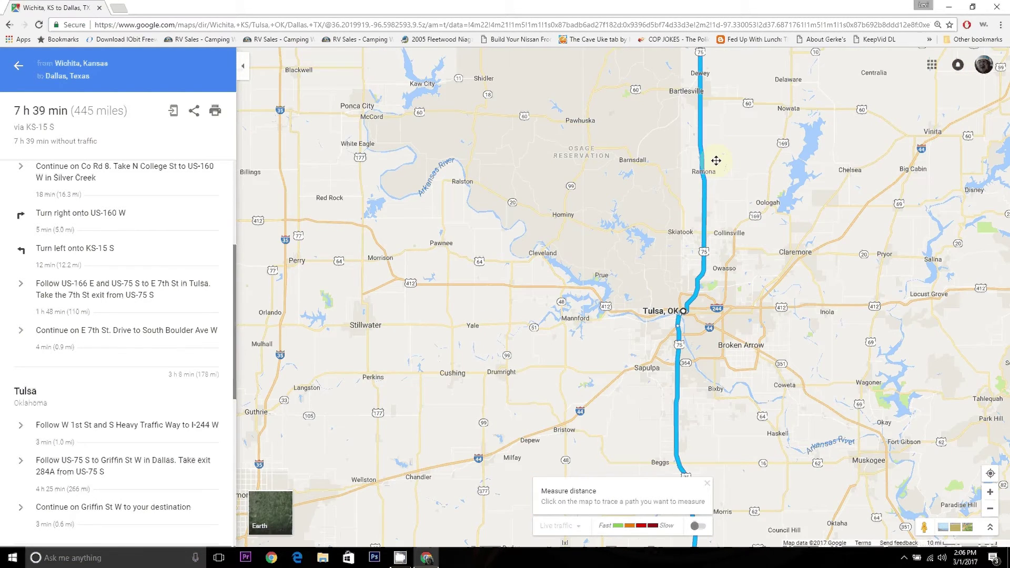
drag(716, 160, 621, 215)
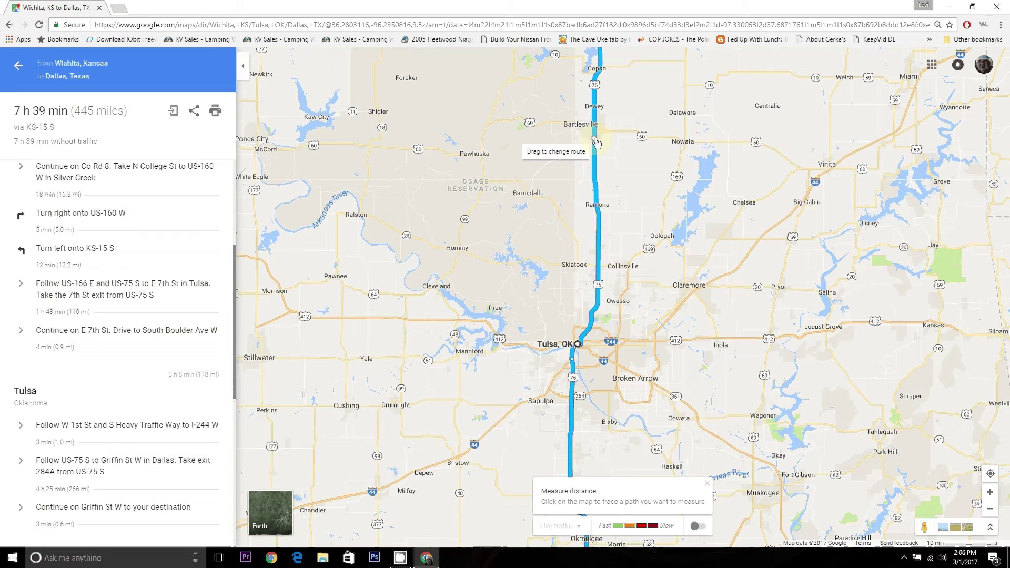
drag(596, 144, 686, 145)
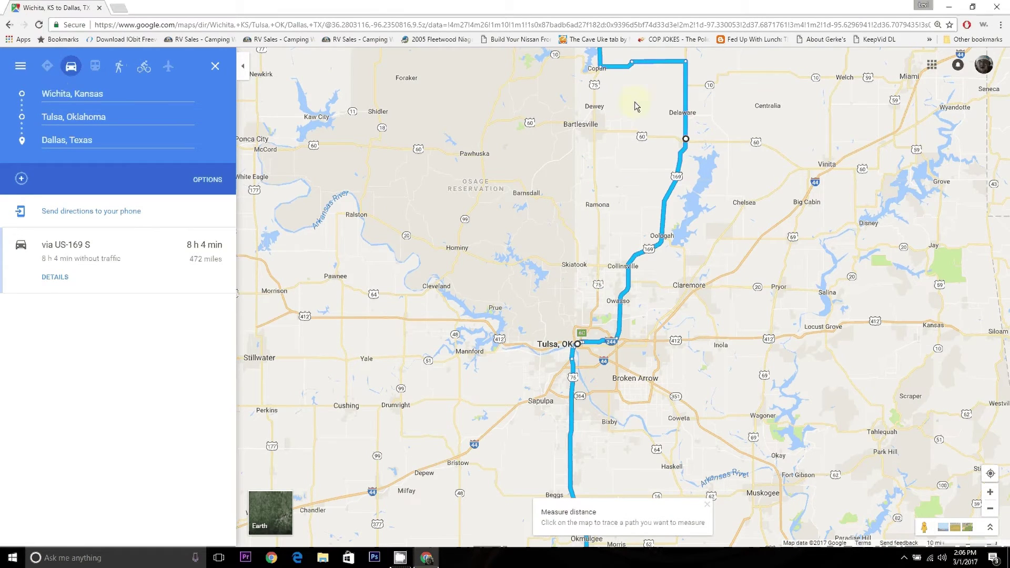
drag(634, 106, 641, 228)
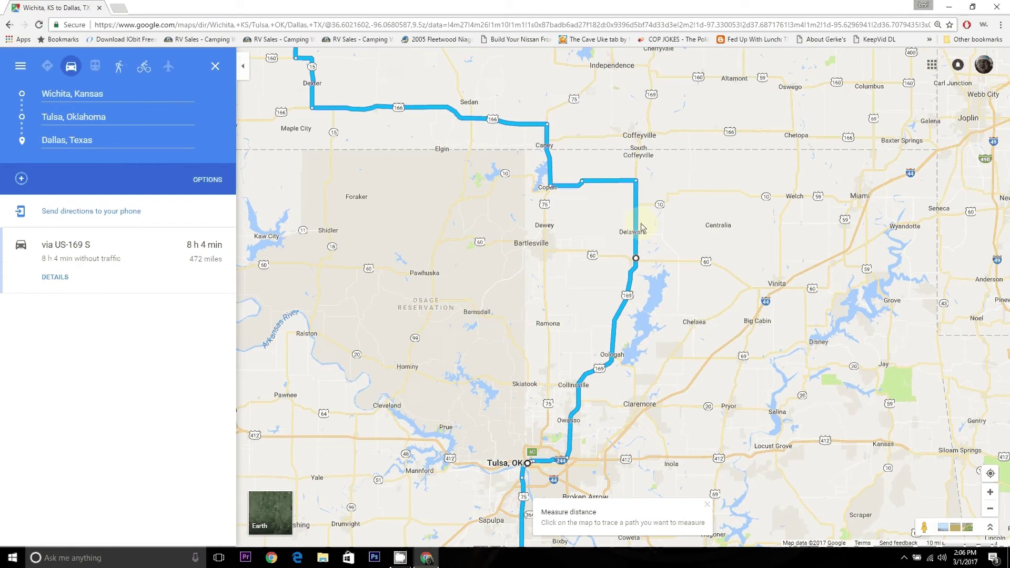
Clear the distance measurement from the map and remove the added route point near Nowata.
click(637, 260)
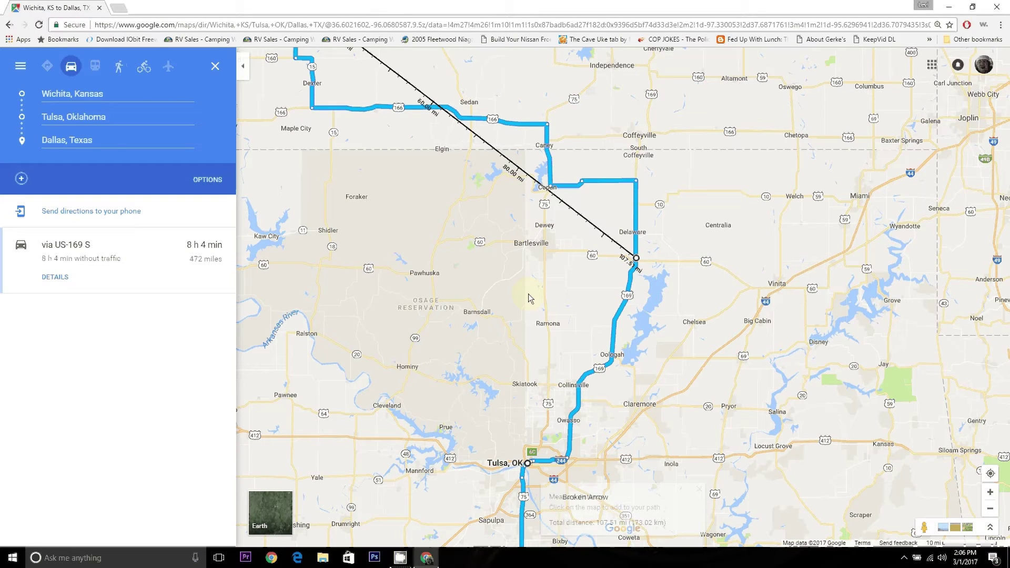
right_click(570, 221)
click(608, 274)
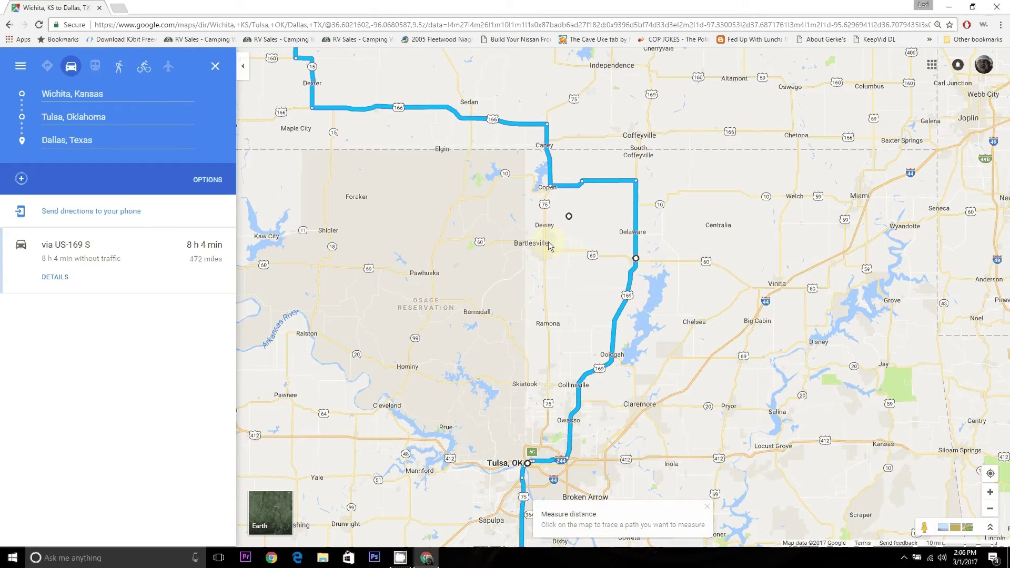
right_click(549, 246)
right_click(495, 241)
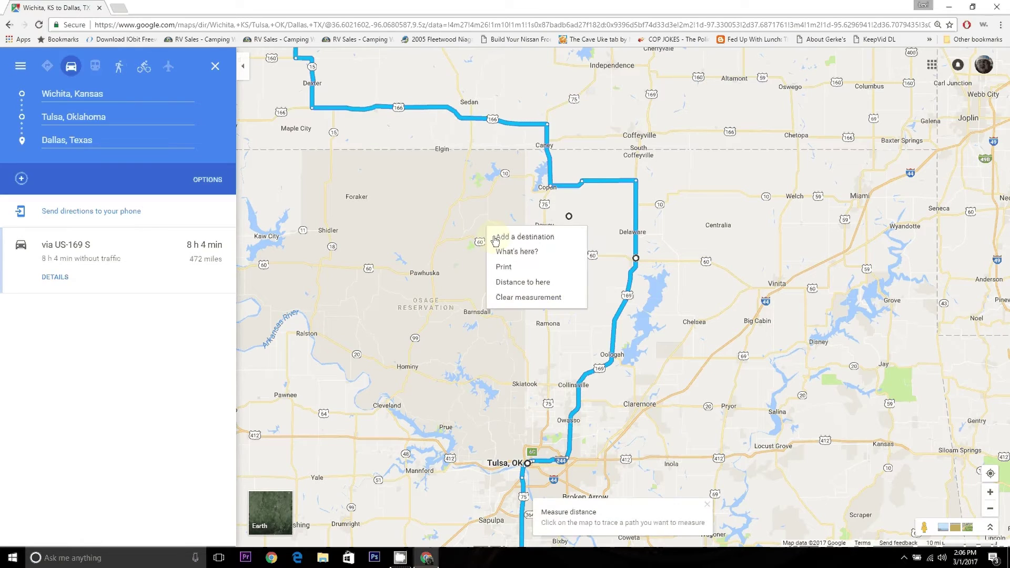
click(528, 297)
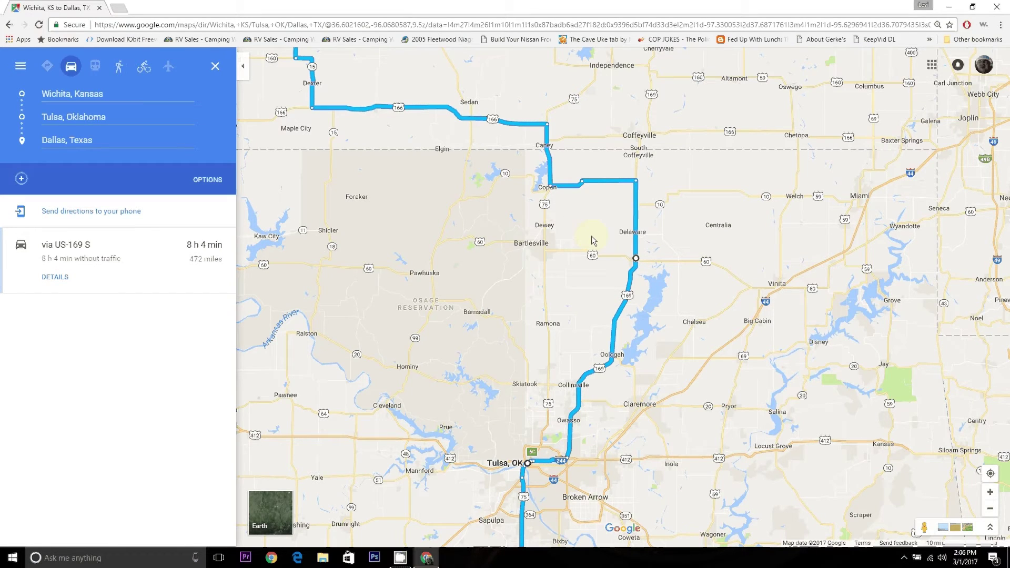
click(636, 259)
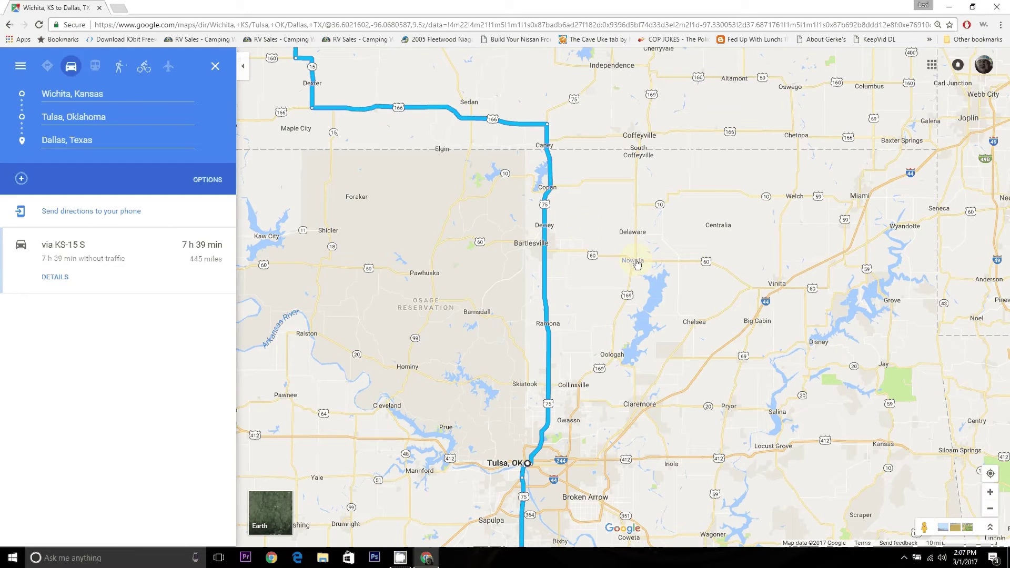
Look over the whole route from Wichita to Dallas and close the directions.
drag(583, 226, 575, 238)
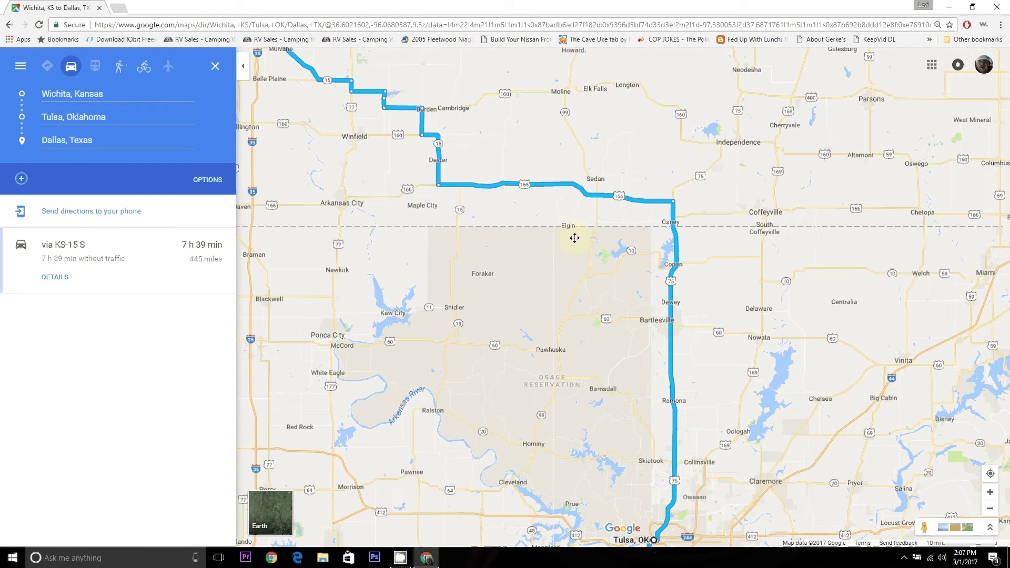
scroll(421, 202, down, 3)
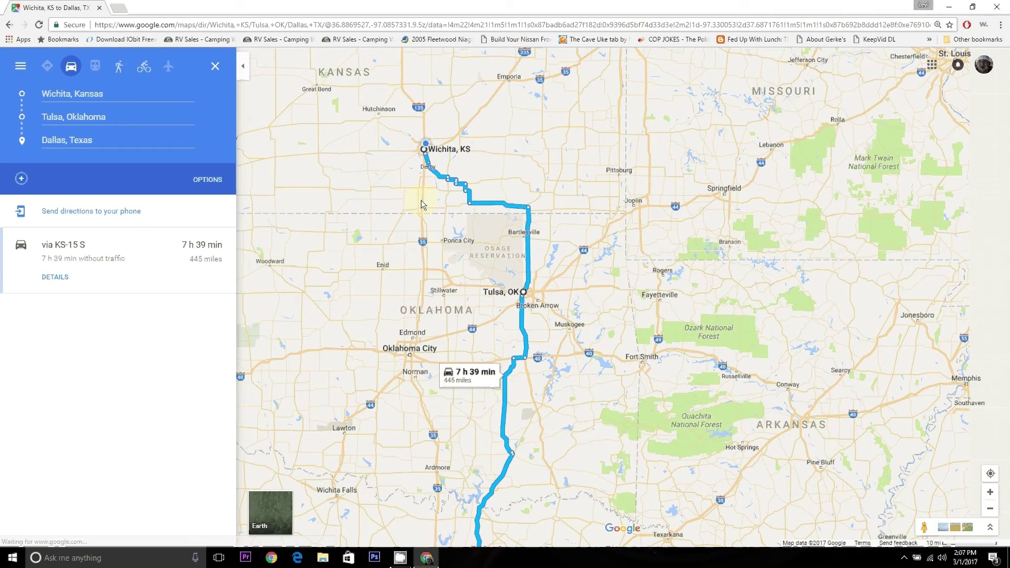
scroll(530, 170, down, 2)
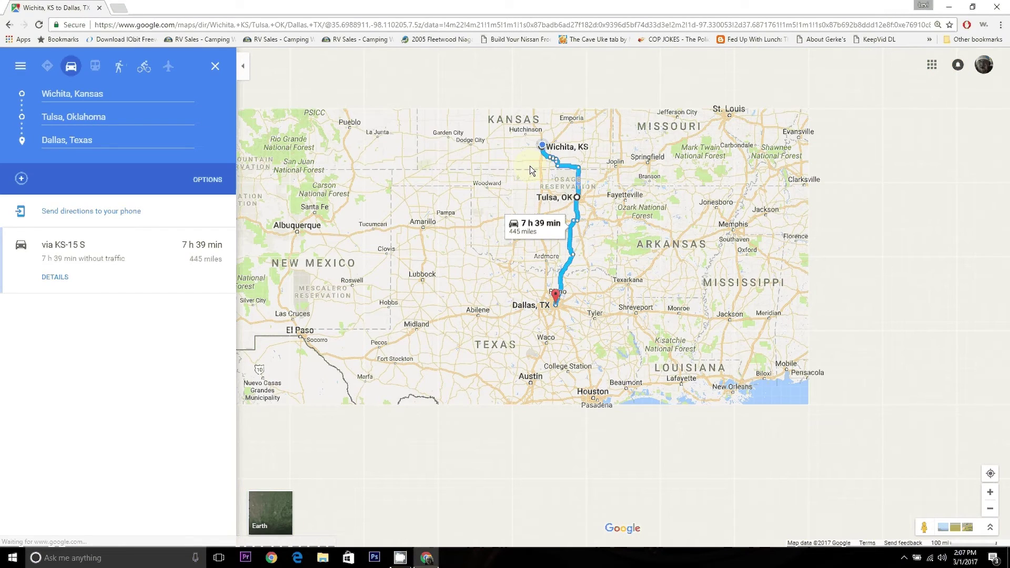
scroll(595, 151, up, 2)
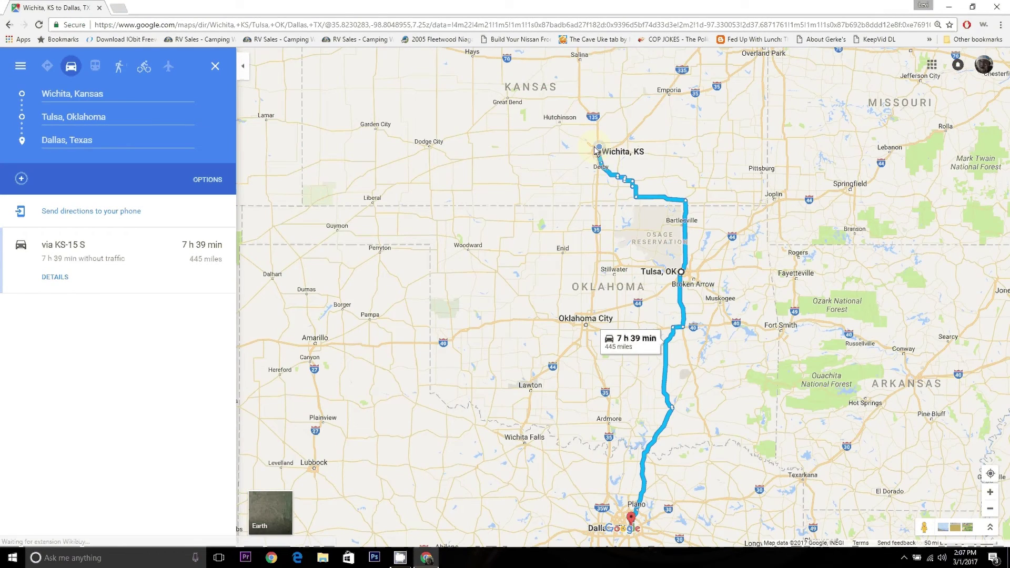
scroll(583, 393, down, 2)
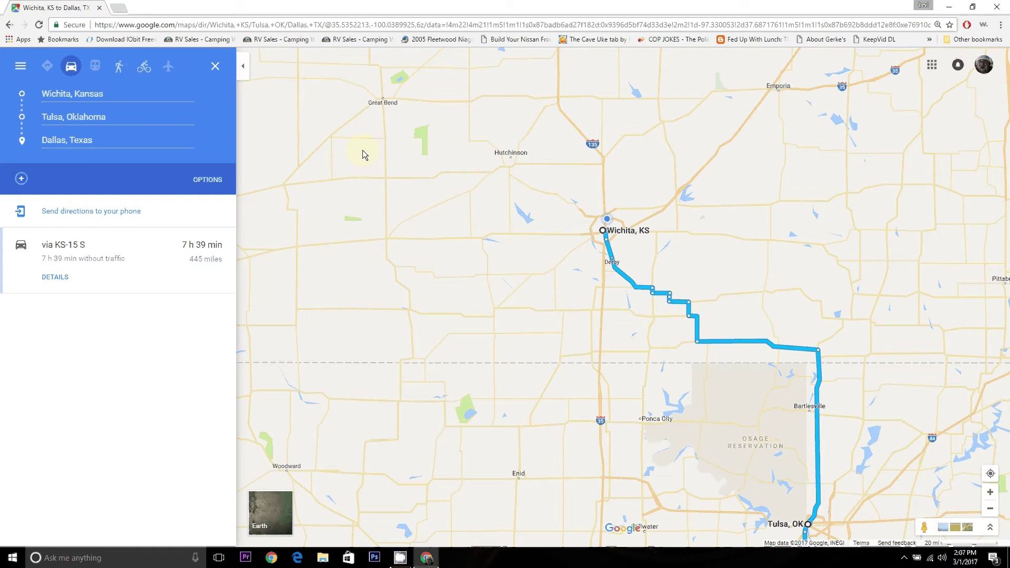
click(216, 66)
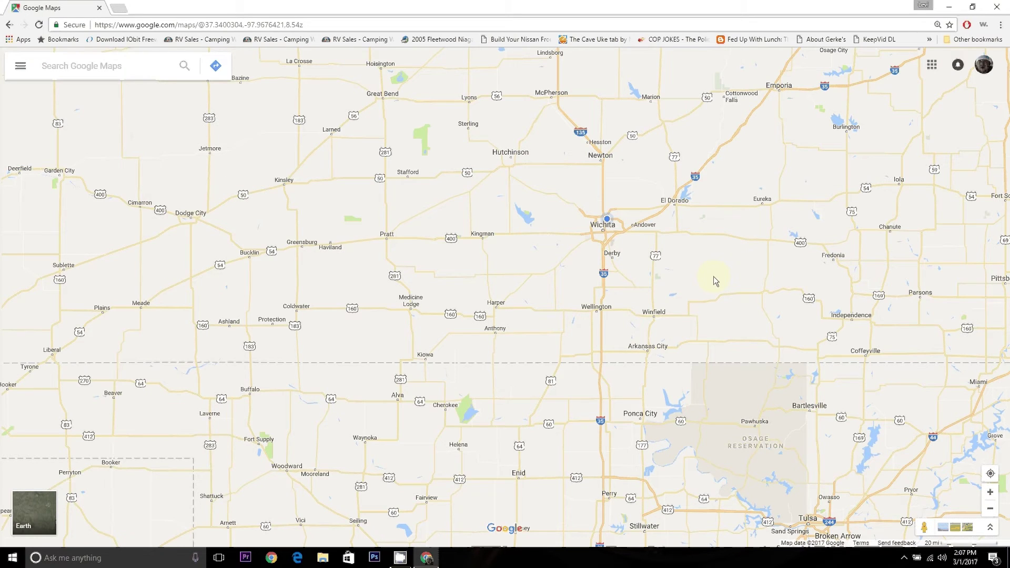
Examine the north Wichita area around USI RV Park on the map.
scroll(618, 264, up, 1)
scroll(558, 222, up, 2)
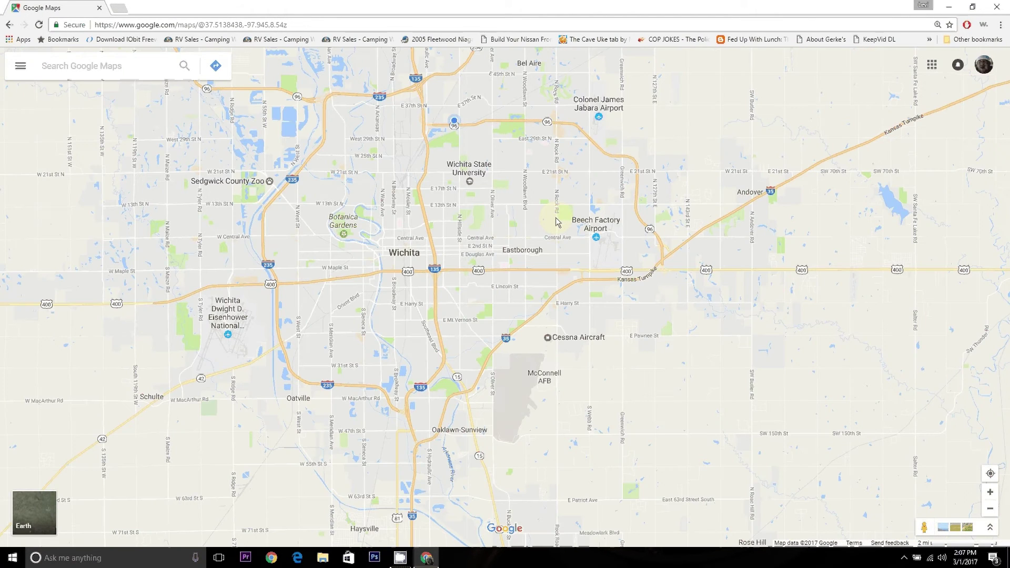
drag(557, 222, 636, 272)
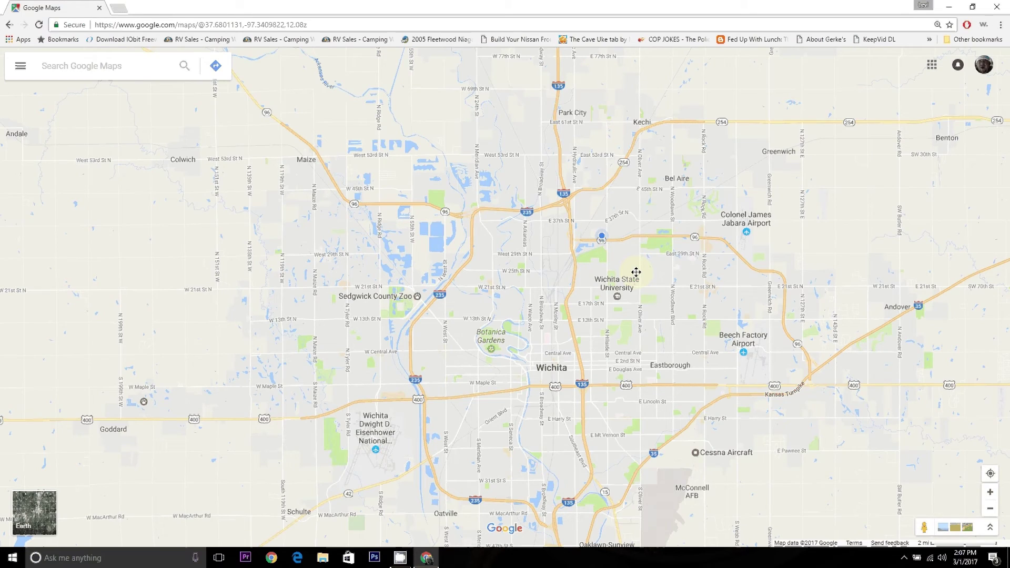
scroll(626, 272, up, 1)
scroll(617, 272, down, 1)
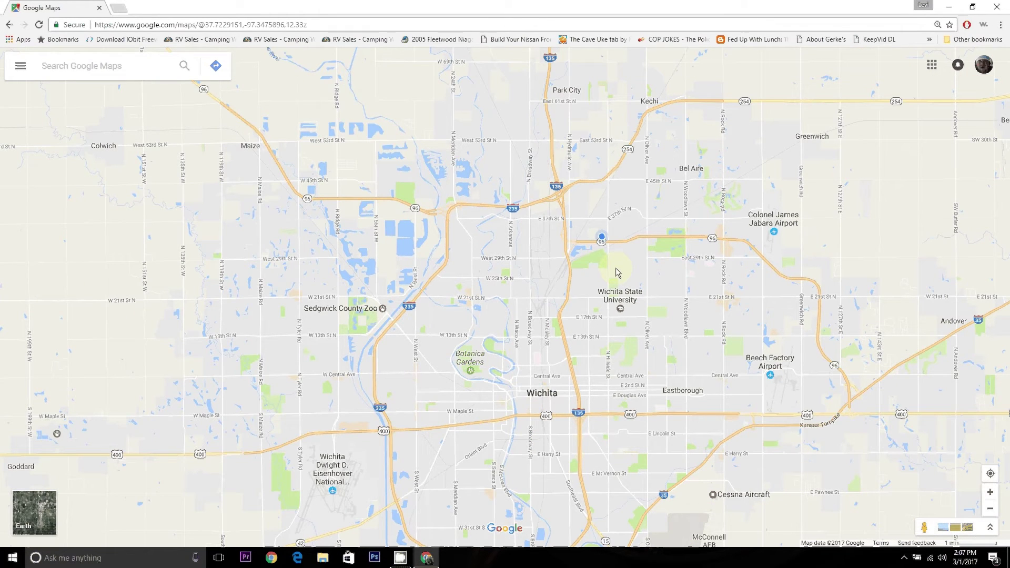
drag(618, 272, 652, 186)
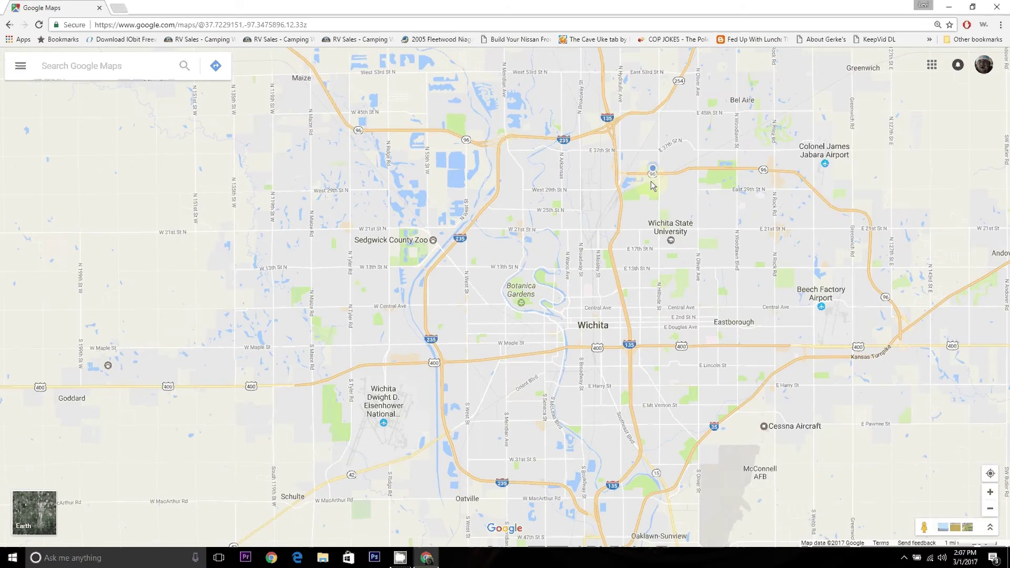
scroll(652, 185, up, 2)
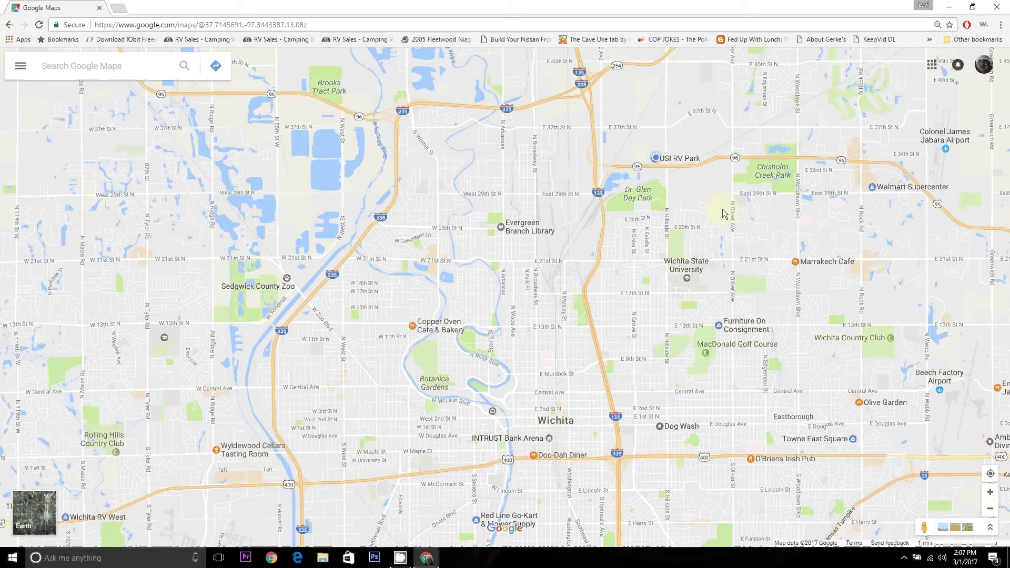
scroll(722, 209, up, 1)
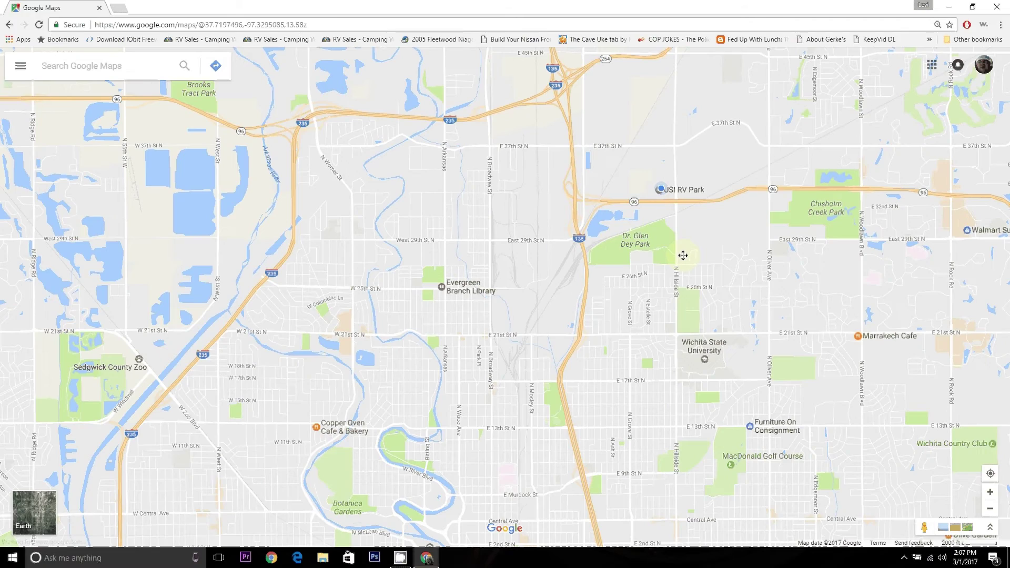
drag(683, 255, 691, 310)
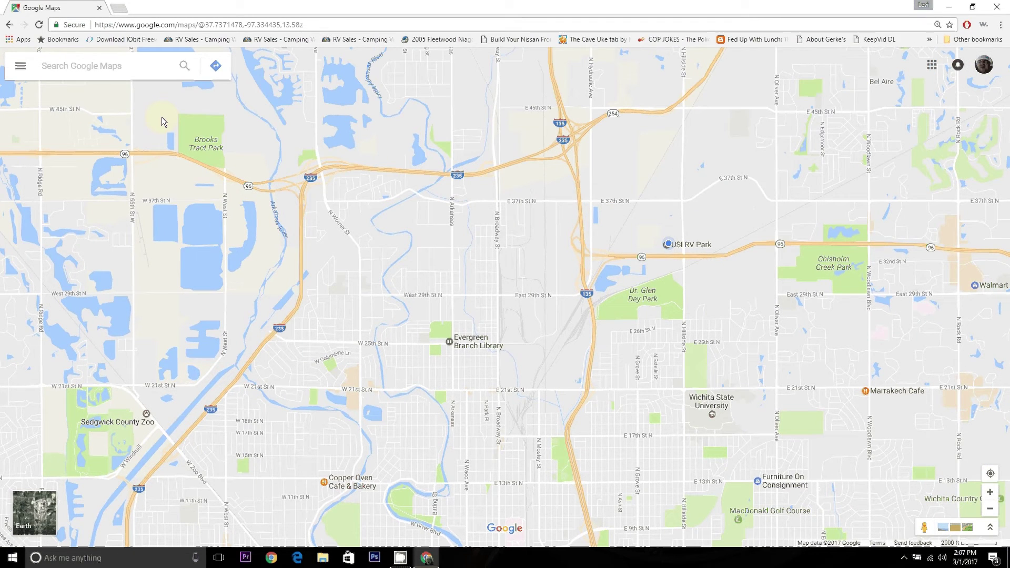
Search for restaurants around USI RV Park in Wichita.
click(109, 64)
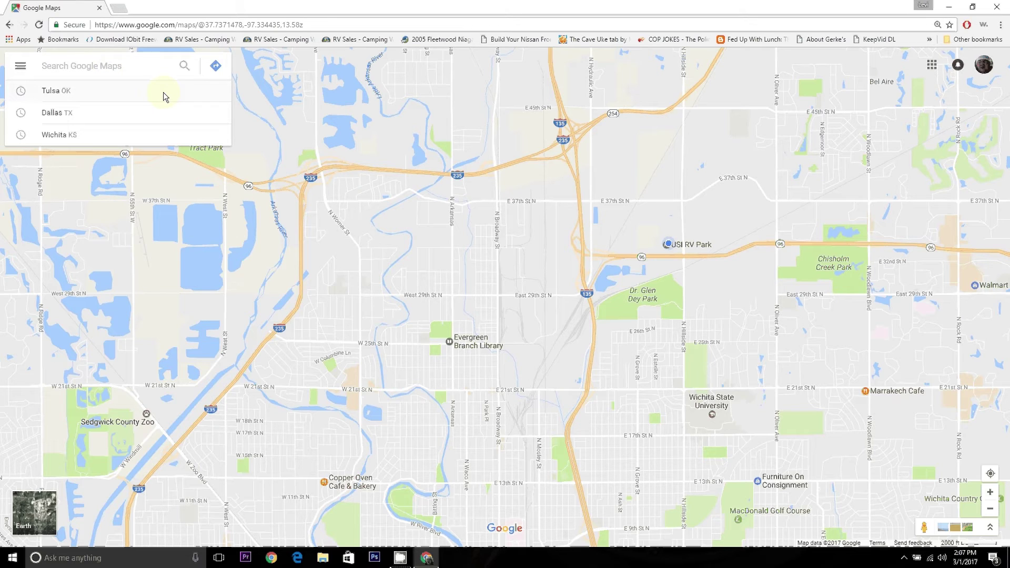
text(rs)
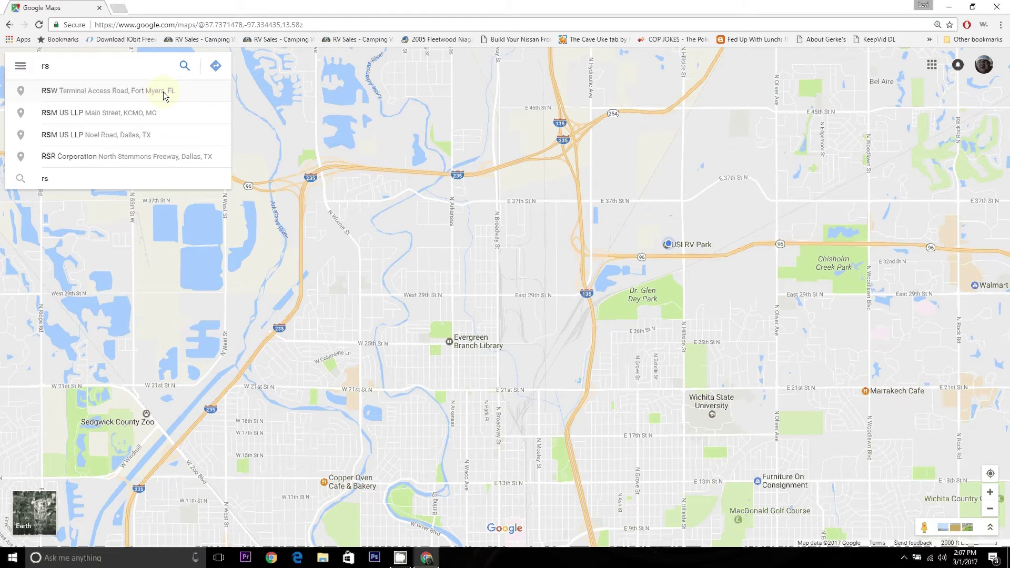
key(BackSpace)
text(esturant)
click(163, 92)
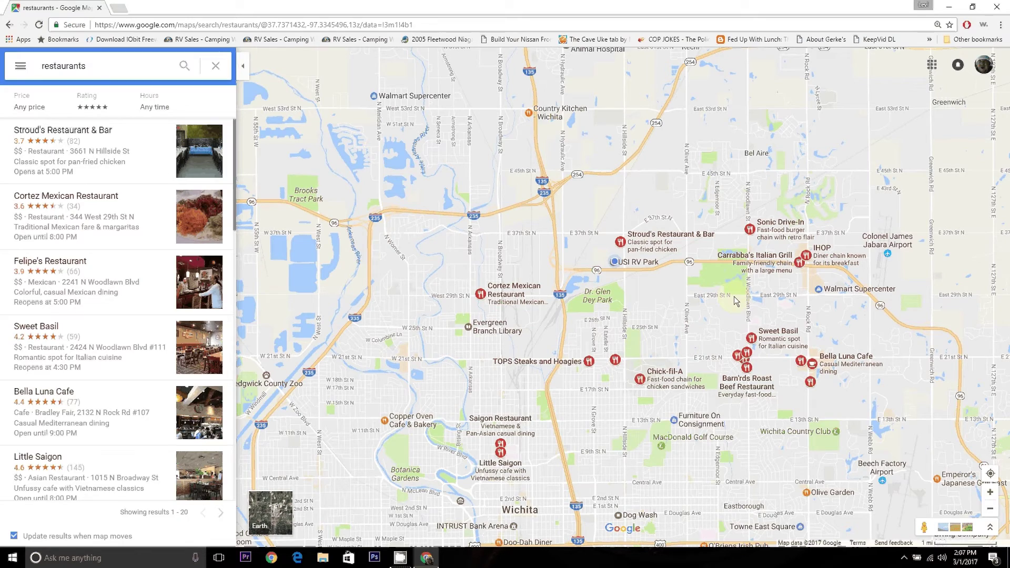
drag(734, 295, 689, 301)
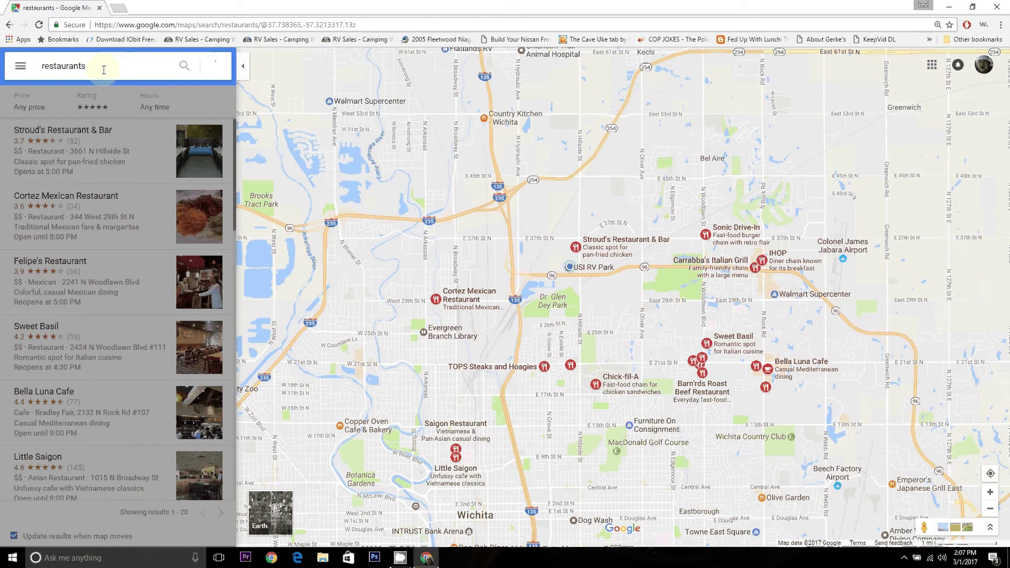
Search for "mexican restaurants" in the Wichita area in place of the general restaurant search.
click(103, 68)
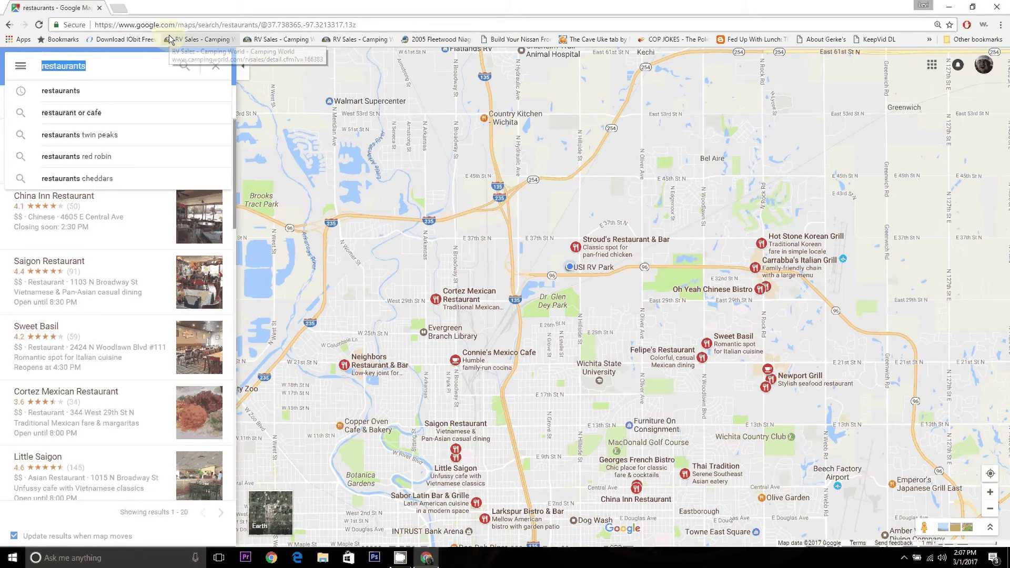
text(mexican)
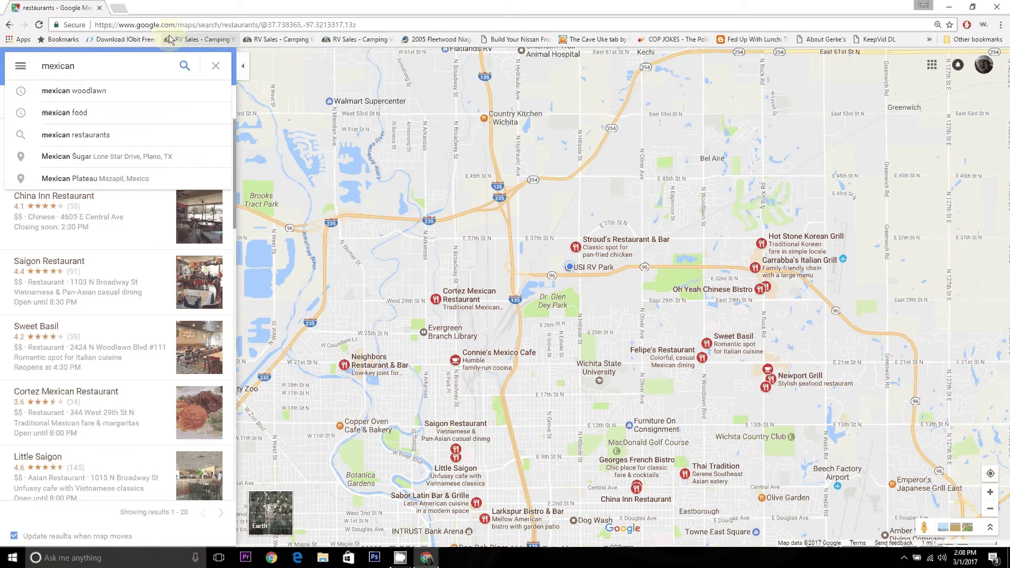
text( res)
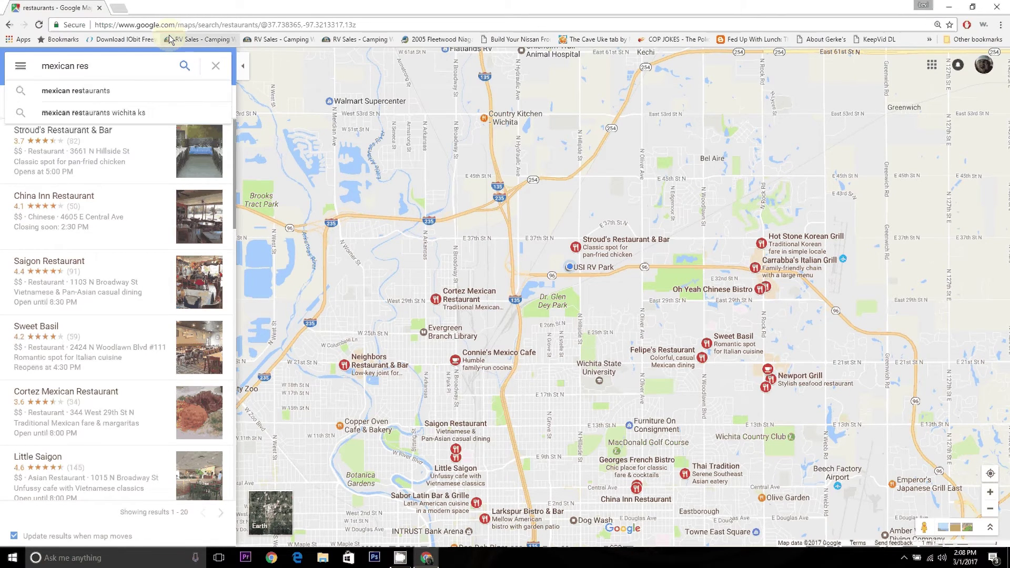
key(Down)
key(Return)
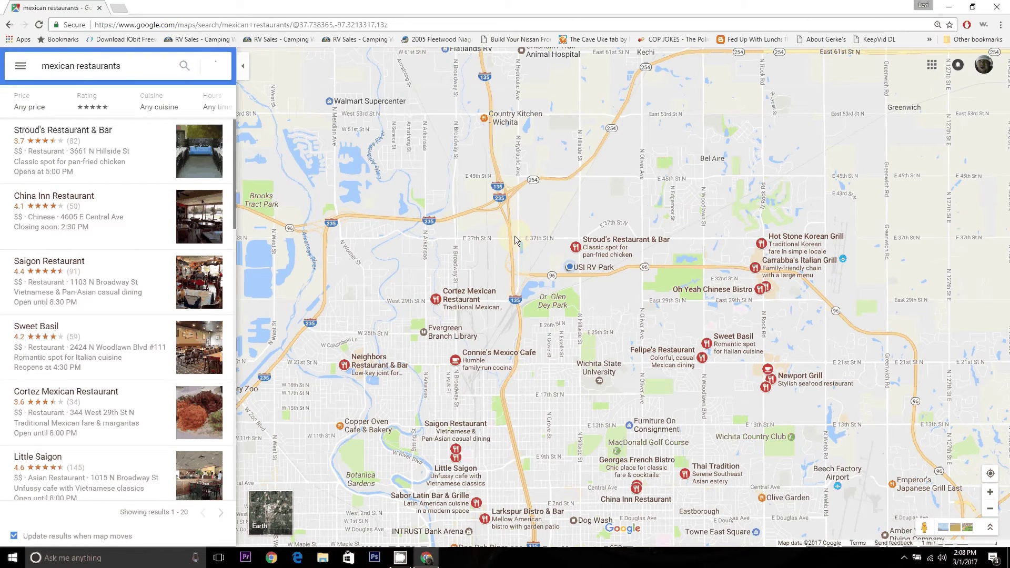
Search the Wichita area for "cheap restaurants near me".
click(132, 70)
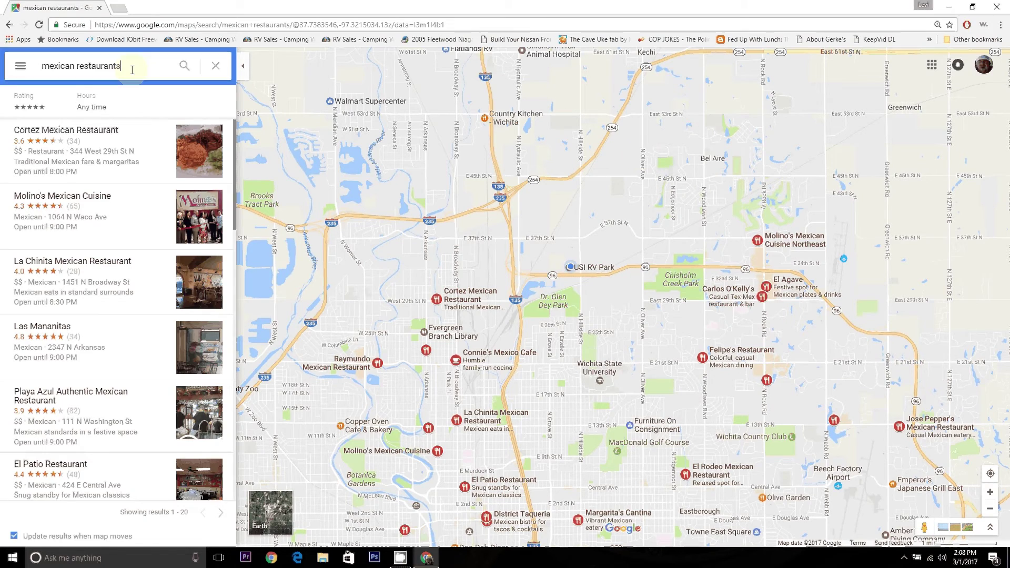
key(ctrl+a)
text(cheap)
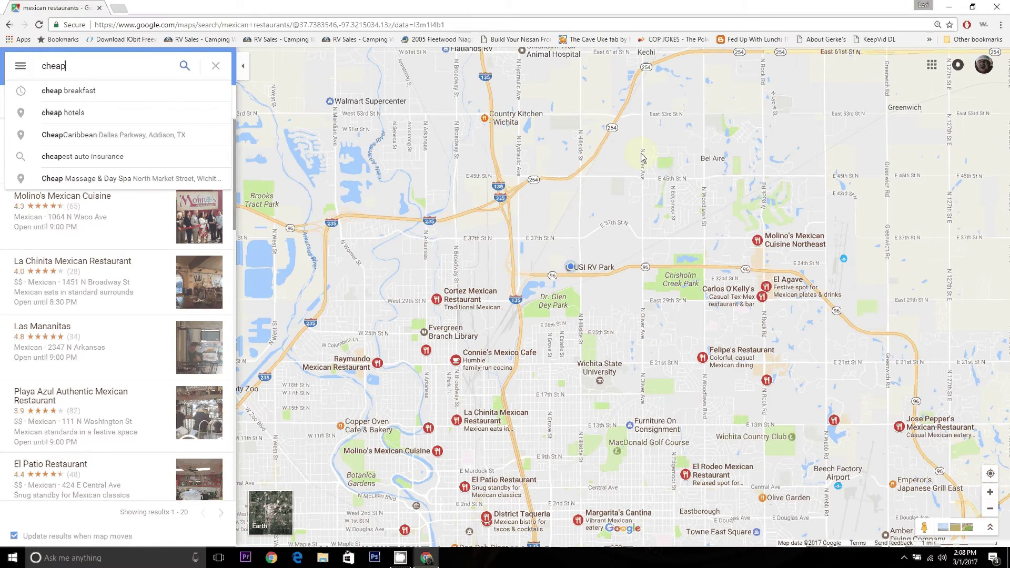
text( re)
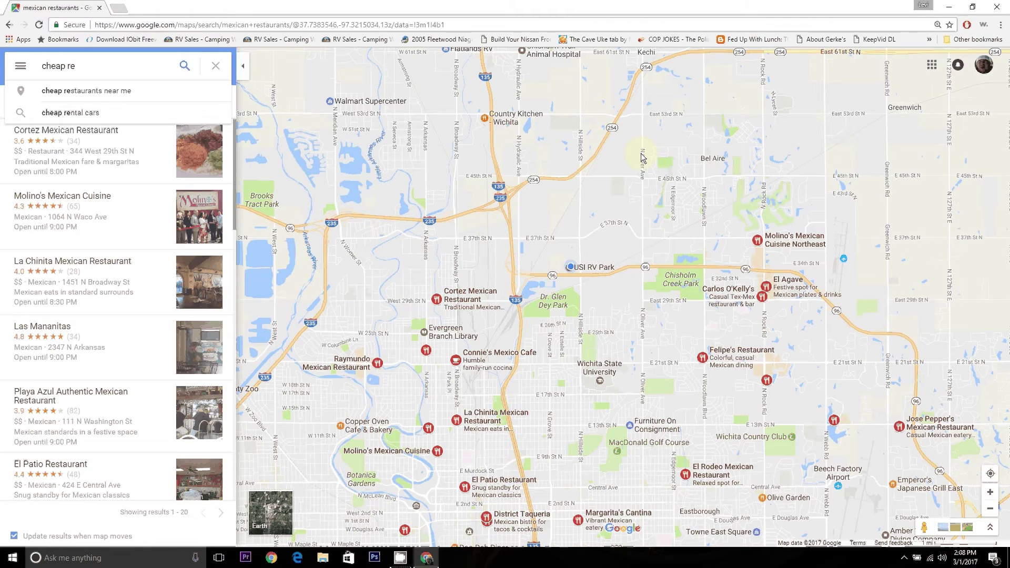
key(Down)
key(Return)
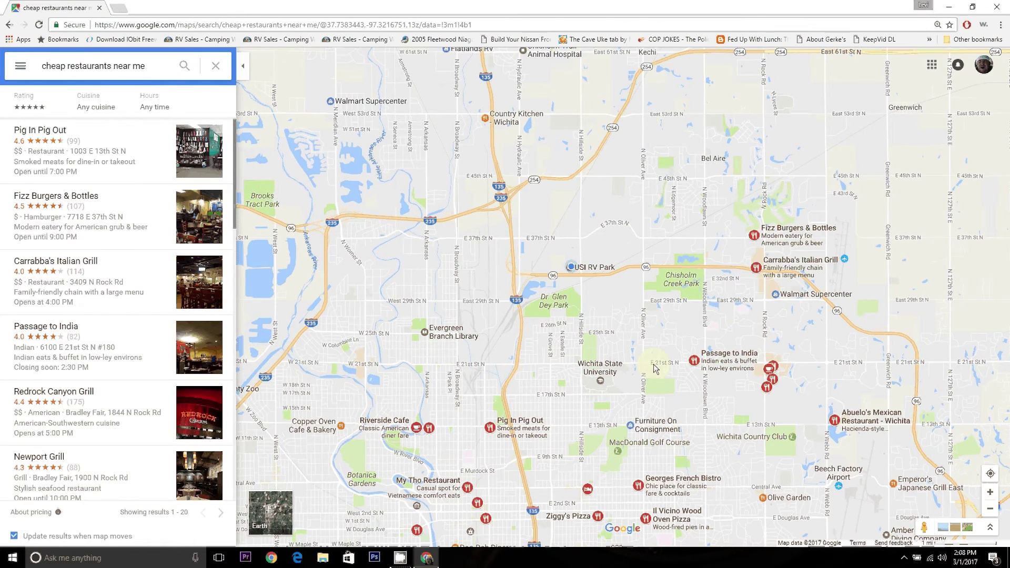
Look through the cheap restaurant results on the map and in the list, including Fizz Burgers & Bottles.
drag(654, 364, 636, 318)
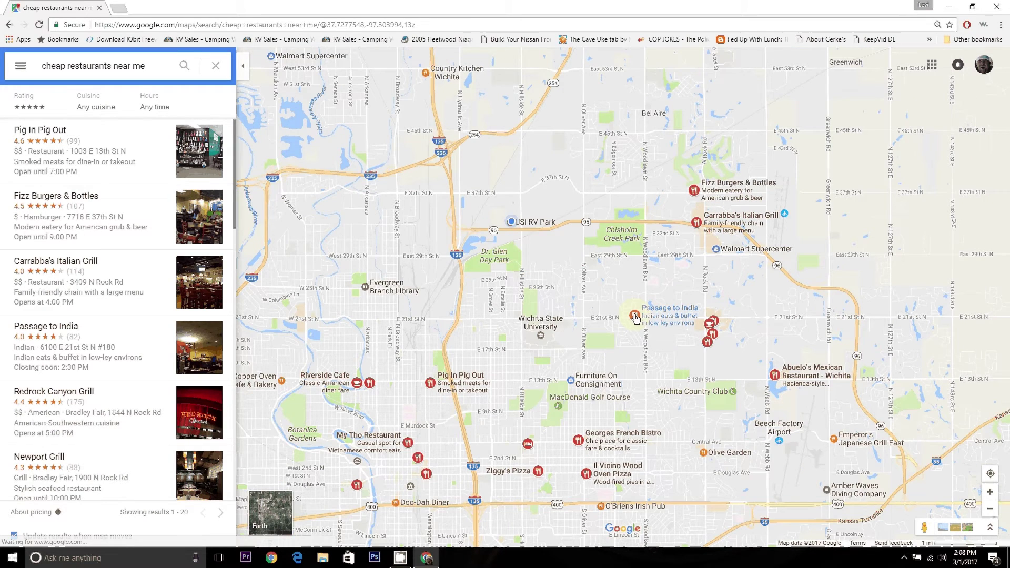
mouse_move(735, 225)
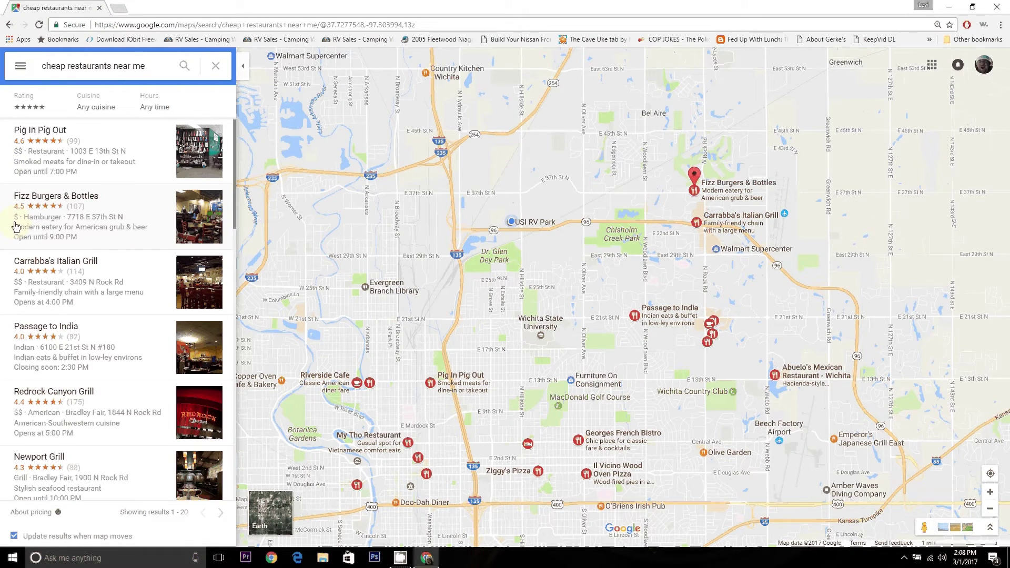
scroll(21, 228, down, 3)
click(113, 245)
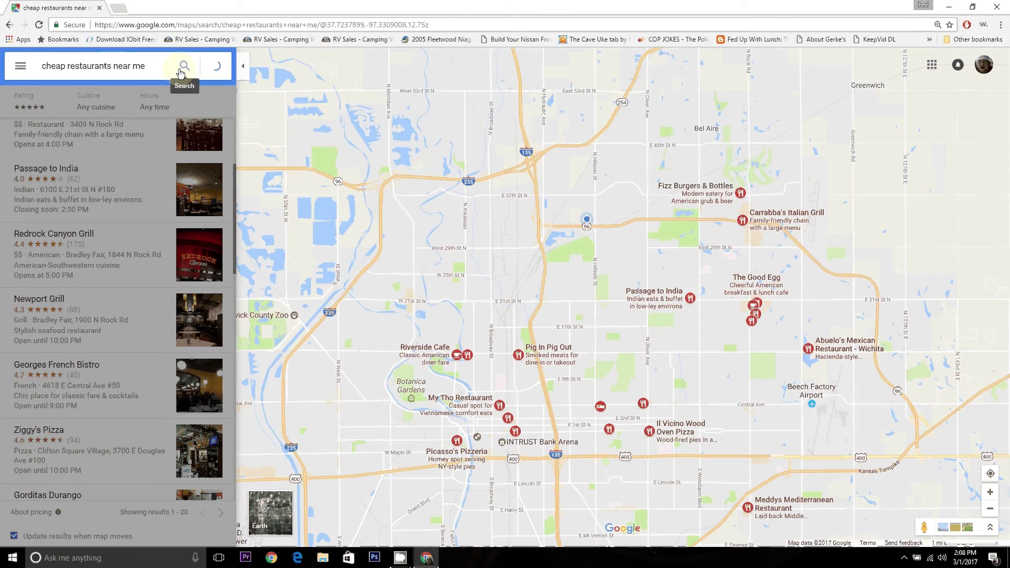
Search the Wichita area for "breakfast" places.
click(50, 61)
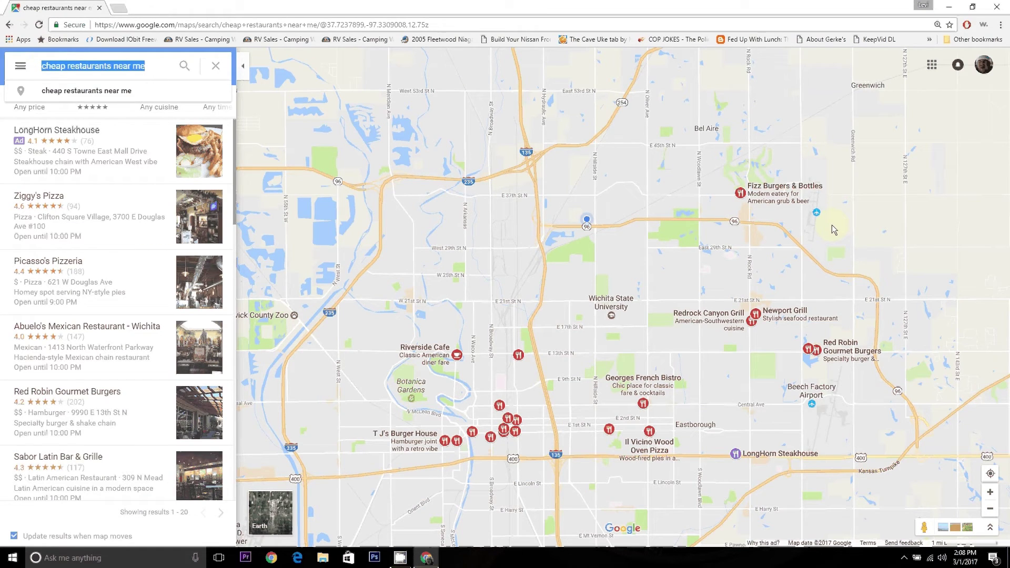
text(br)
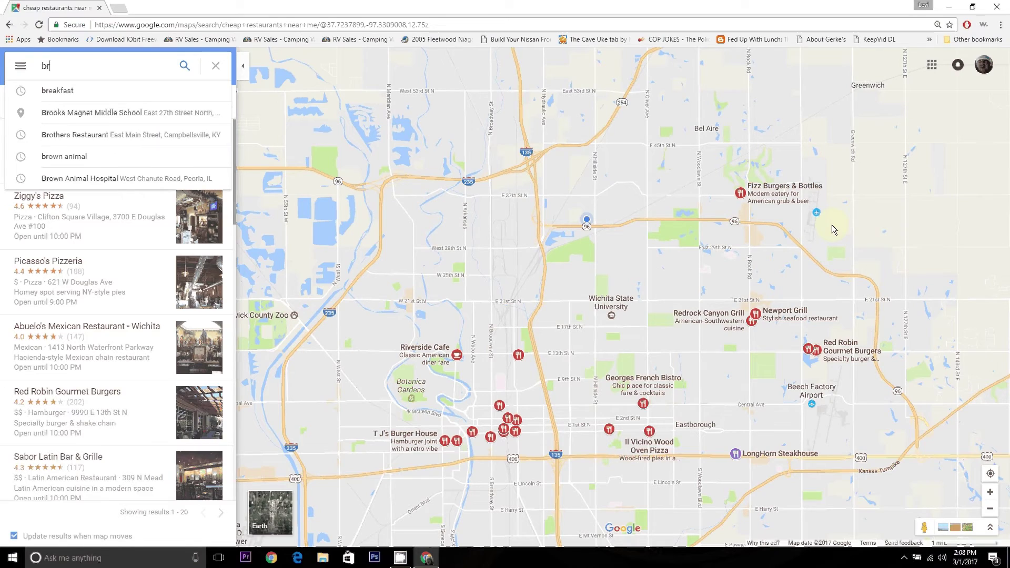
key(Down)
key(Return)
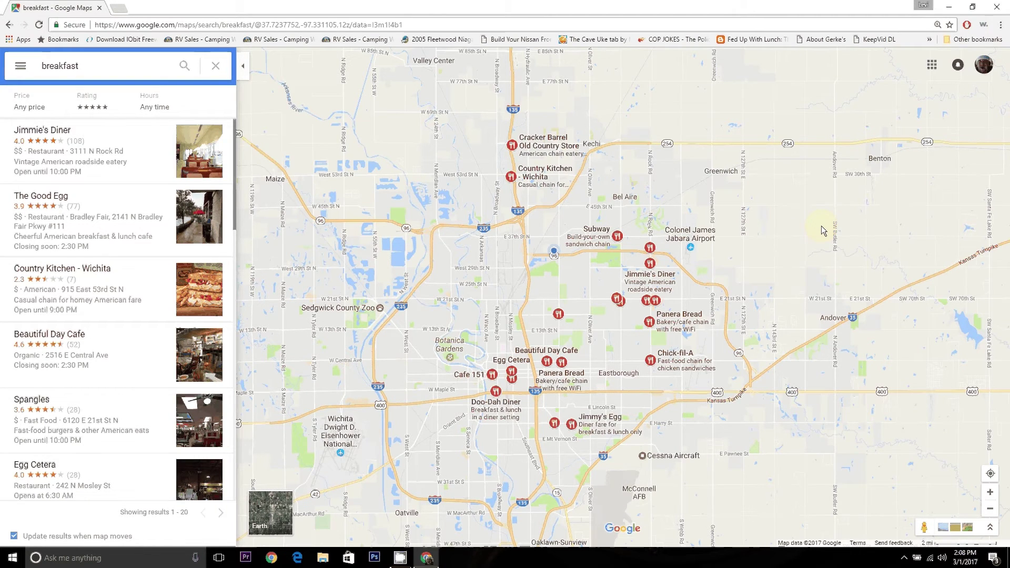
Search the Wichita area for "coffee".
click(60, 65)
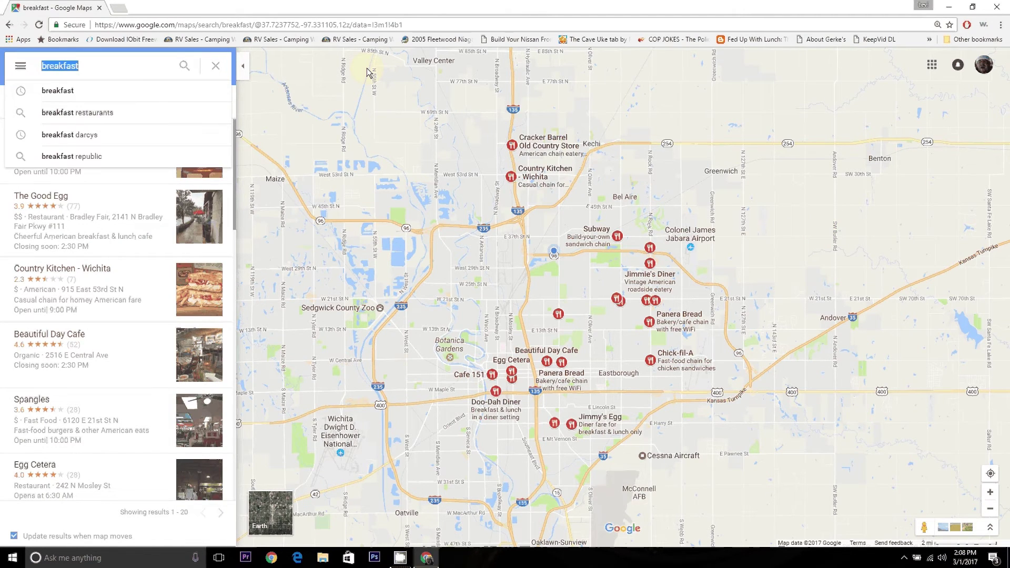
text(coffe)
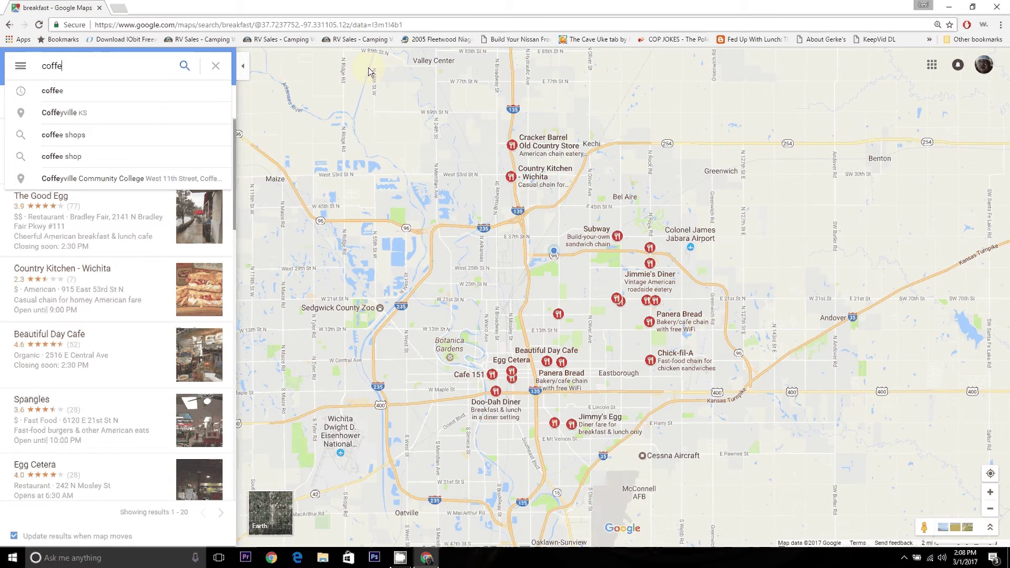
text(e)
key(Return)
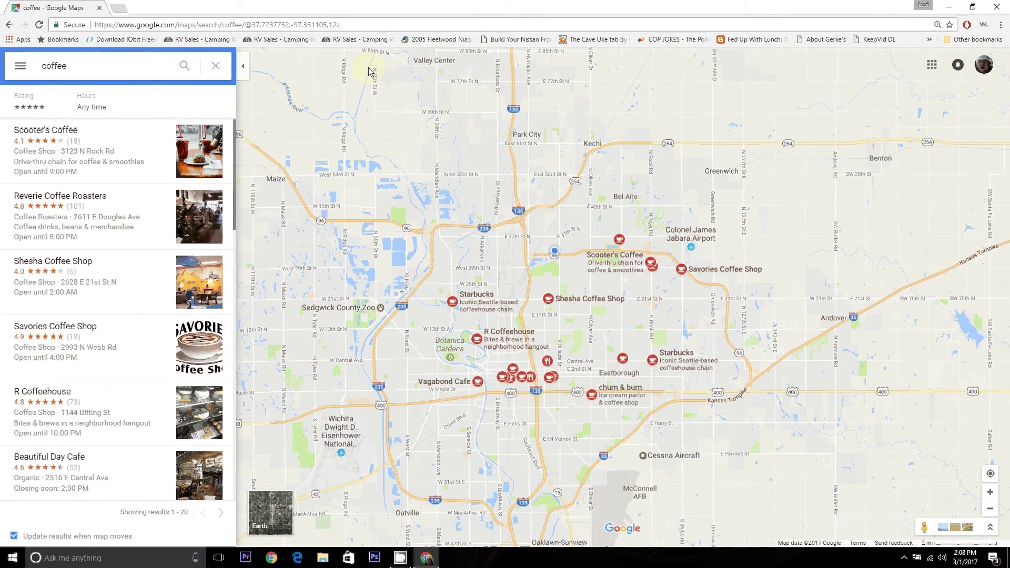
Search the Wichita area for "rv supply store".
click(86, 69)
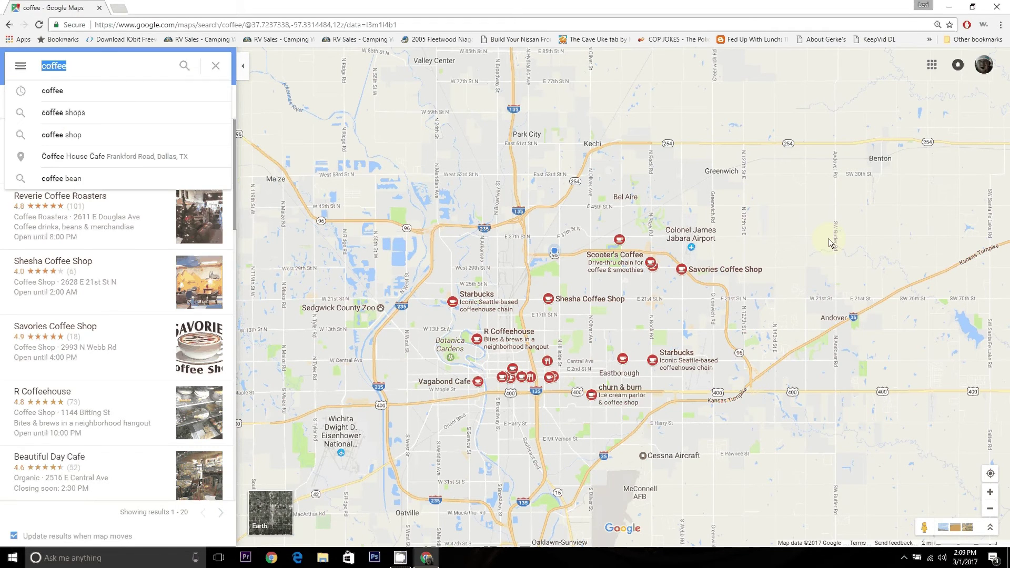
text(rv)
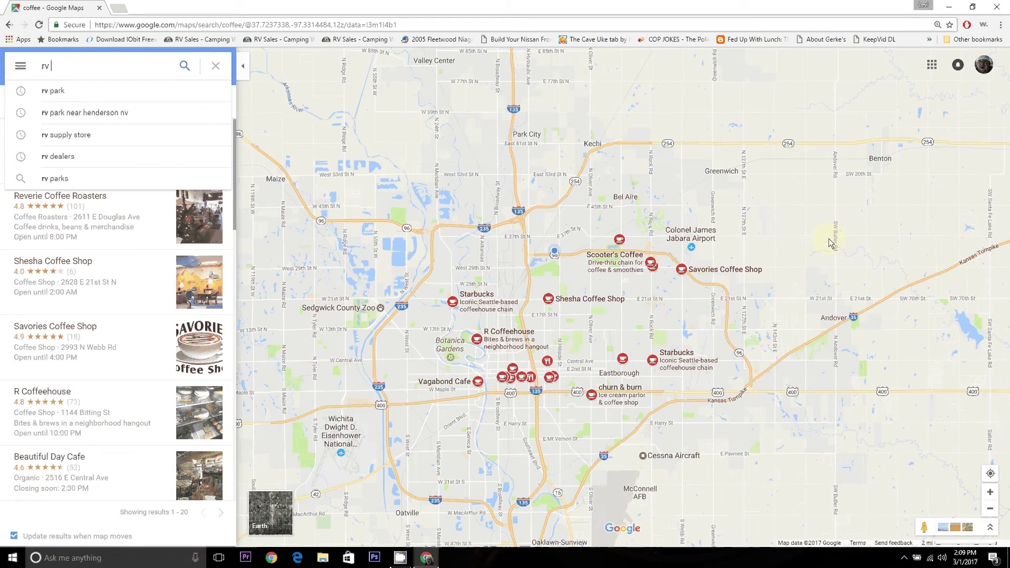
key(Down)
key(Down)
key(Down)
key(Return)
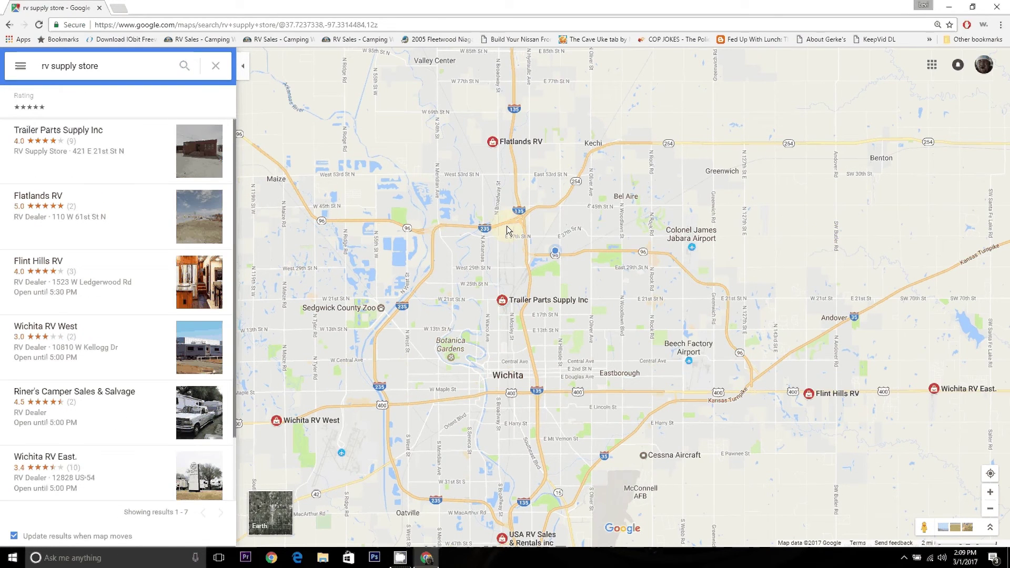
Check Trailer Parts Supply Inc and Flatlands RV on the map, opening the place details of Flatlands RV.
click(502, 300)
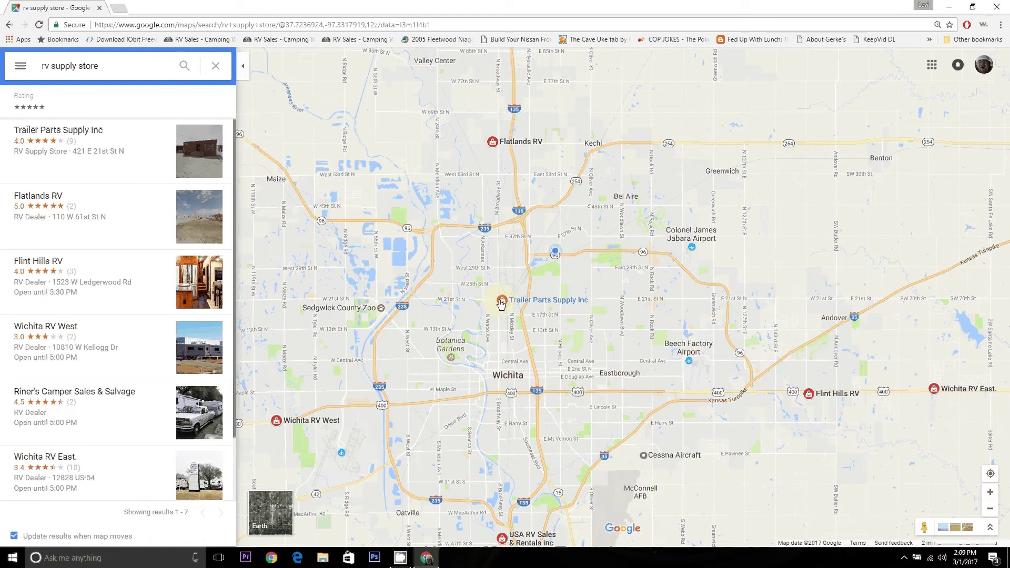
click(491, 142)
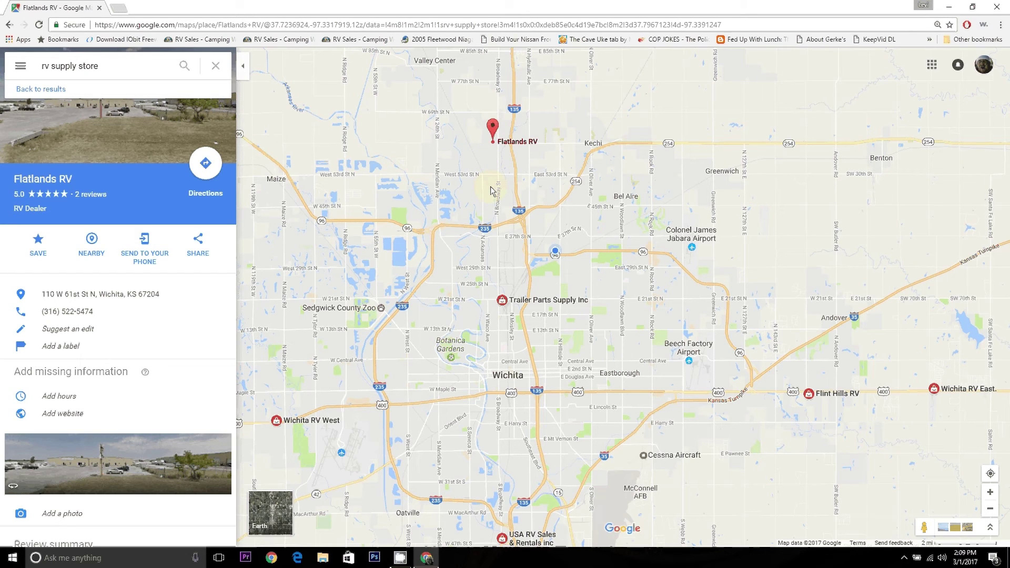
click(527, 301)
Search for "park" around Wichita and open the details of Chisholm Creek Park, east of USI RV Park.
click(75, 64)
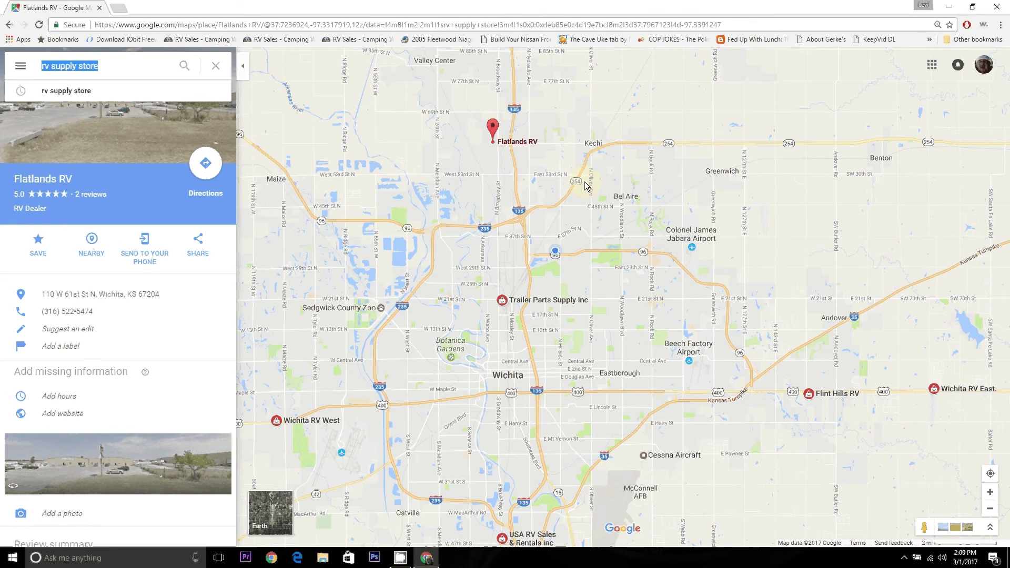
text(park)
key(Return)
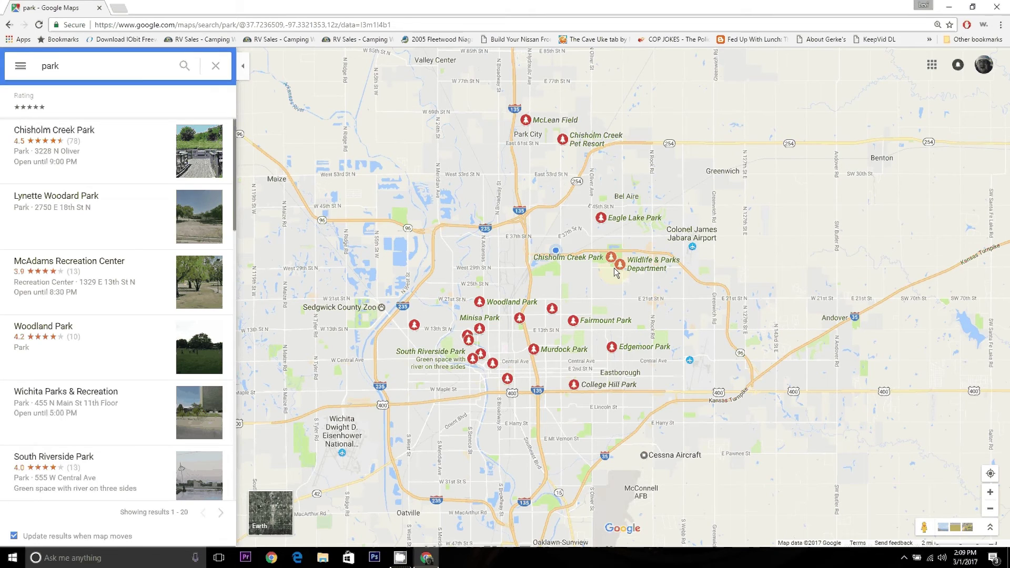
scroll(600, 245, up, 1)
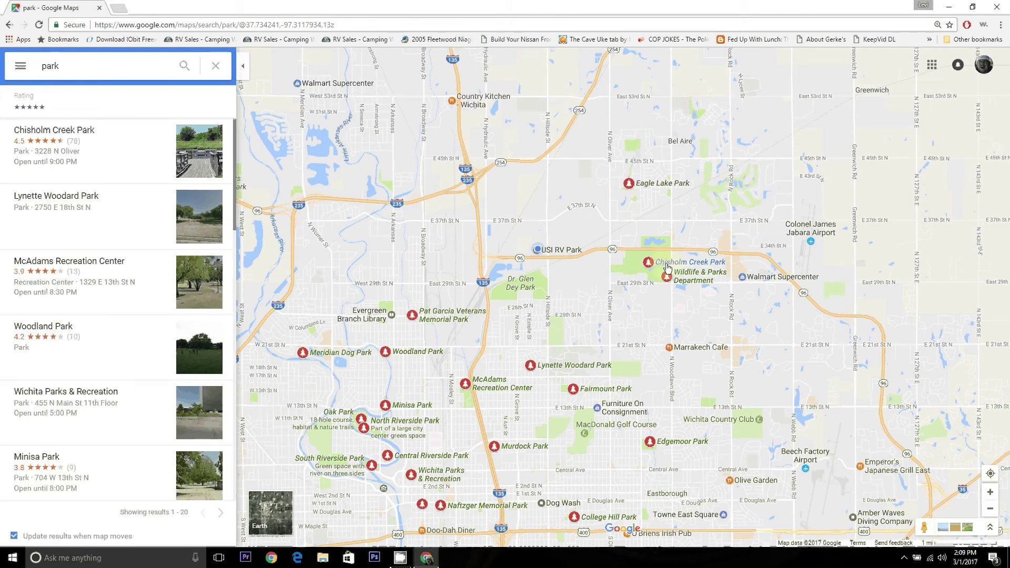
click(649, 265)
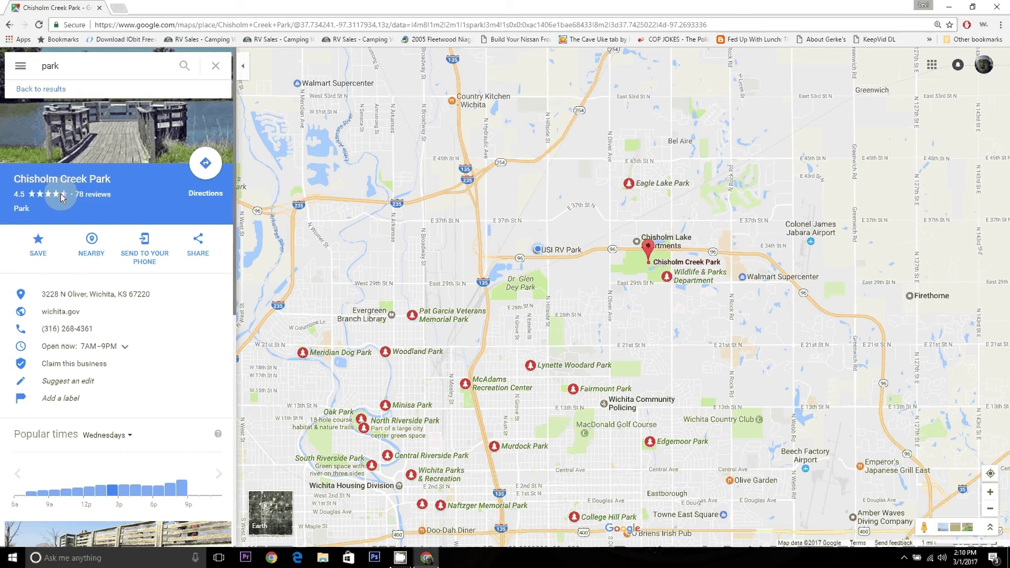
Read through the popular times, photos and review summary of Chisholm Creek Park.
scroll(78, 176, down, 3)
scroll(105, 177, down, 1)
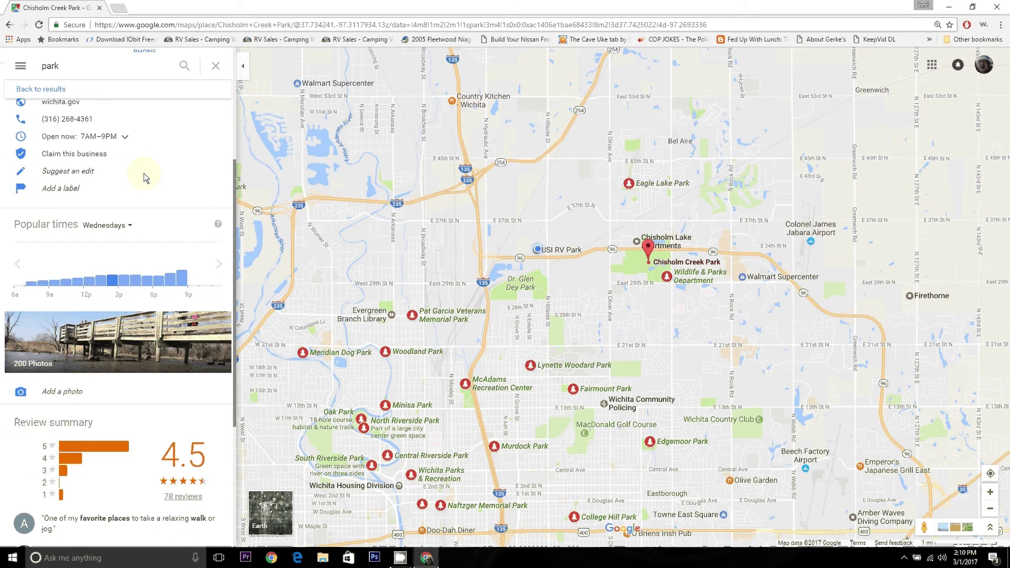
scroll(115, 292, down, 3)
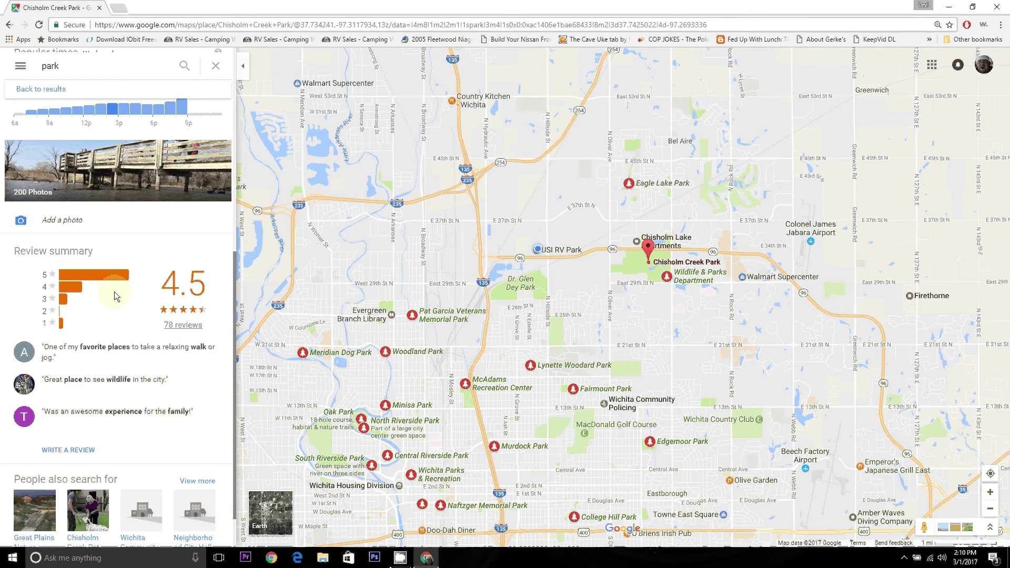
scroll(114, 291, down, 1)
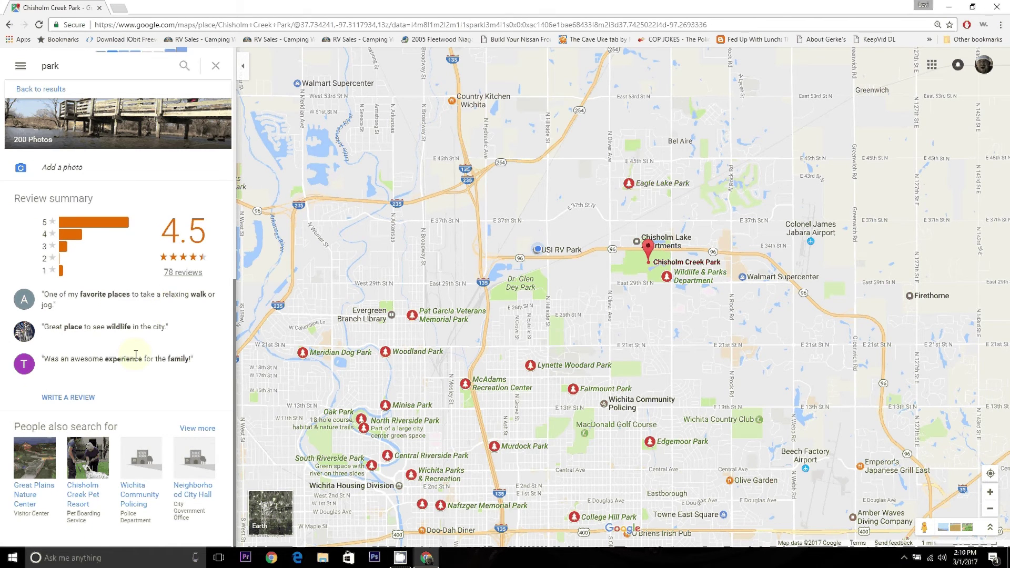
scroll(136, 354, up, 8)
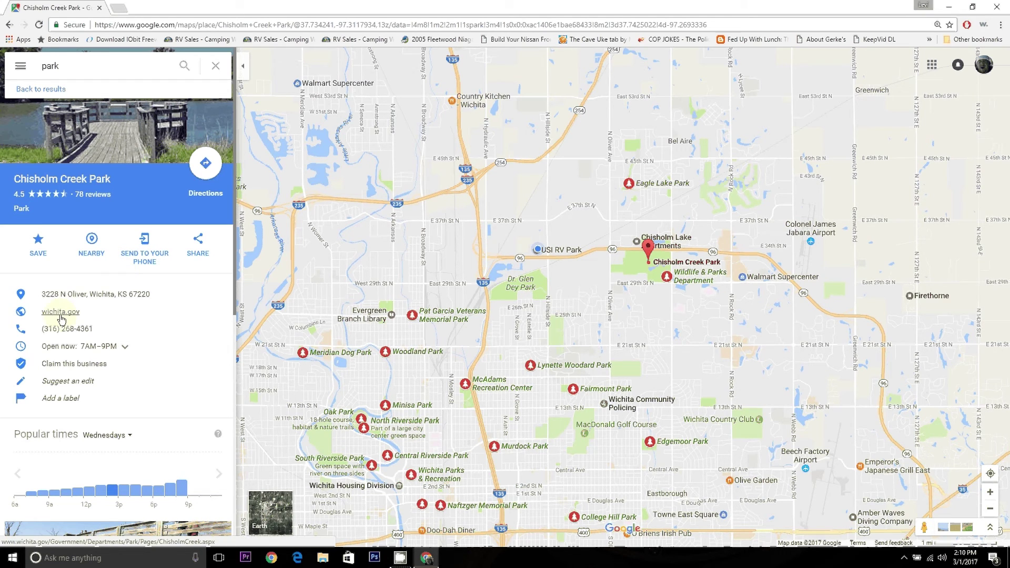
Search for "rv" around Wichita and open the details of USI RV Park.
click(105, 66)
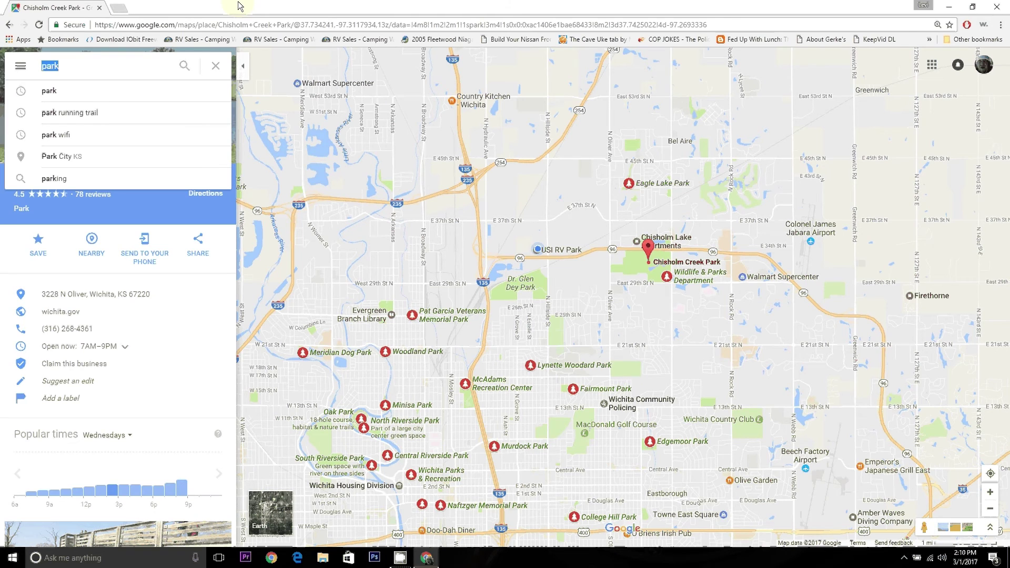
text(rv)
key(Return)
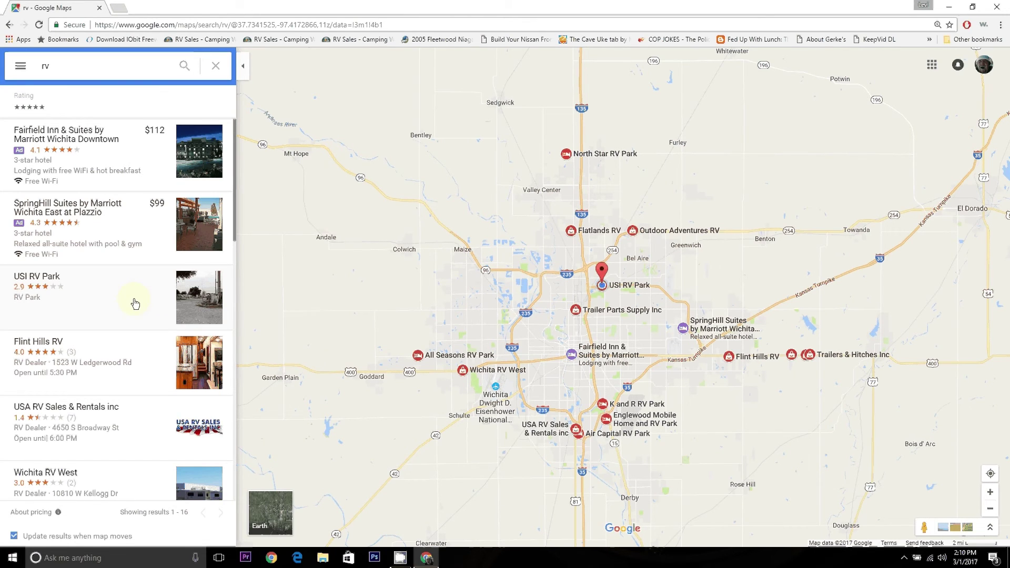
click(135, 304)
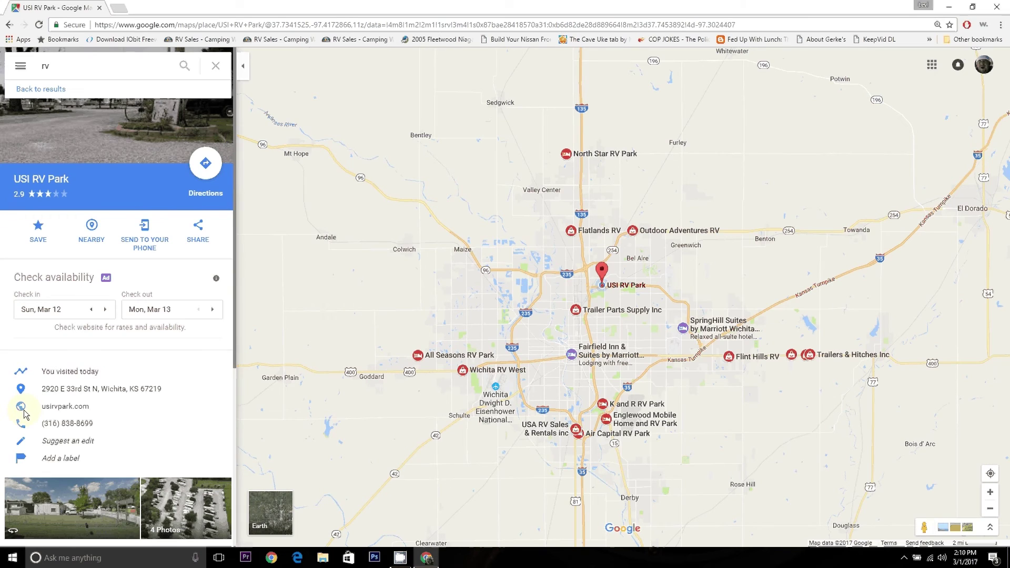
Visit USI RV Park's website, close it again, and review the park's photos and review summary on the map.
click(79, 410)
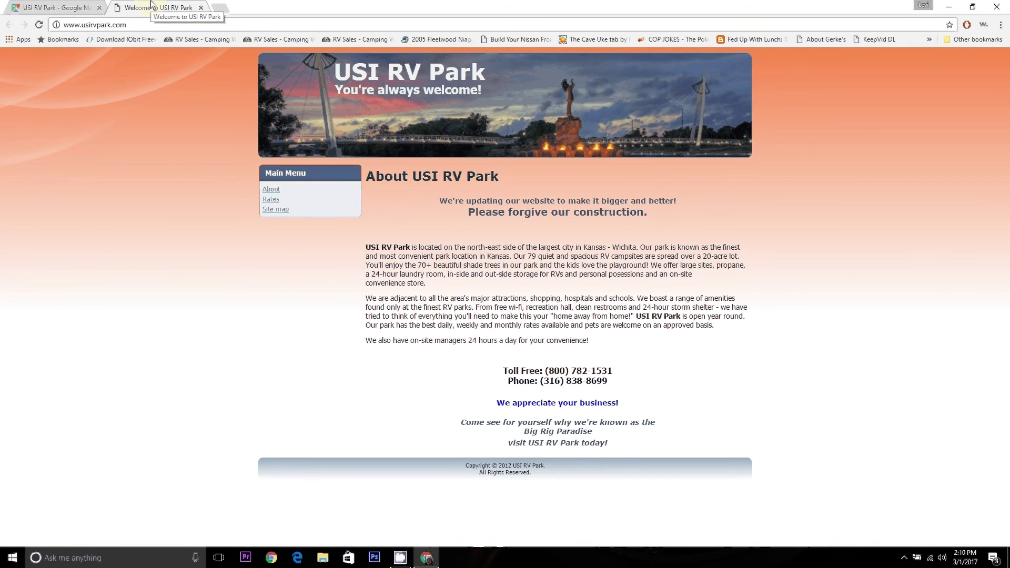
key(ctrl+w)
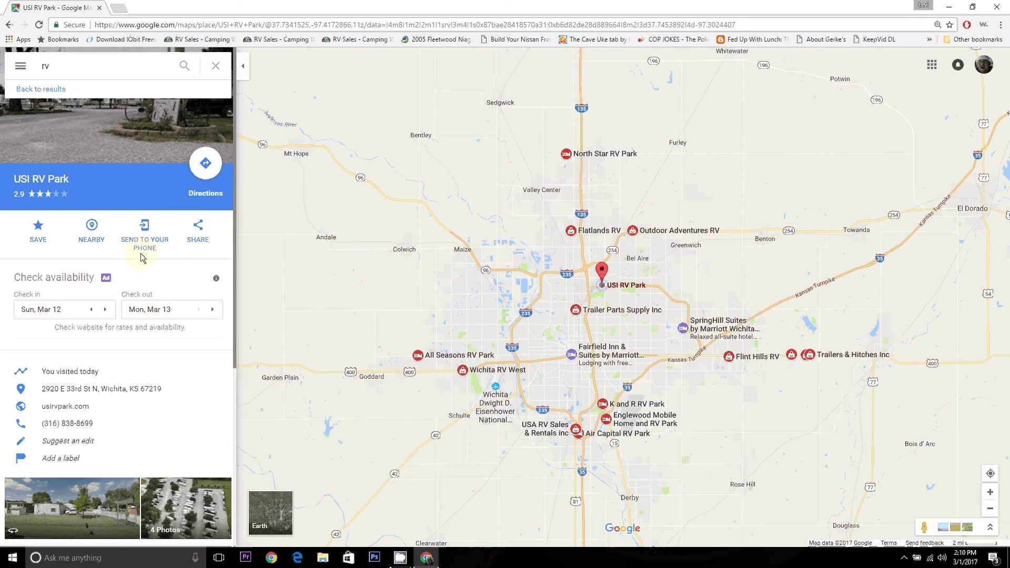
scroll(140, 253, down, 4)
scroll(192, 255, down, 1)
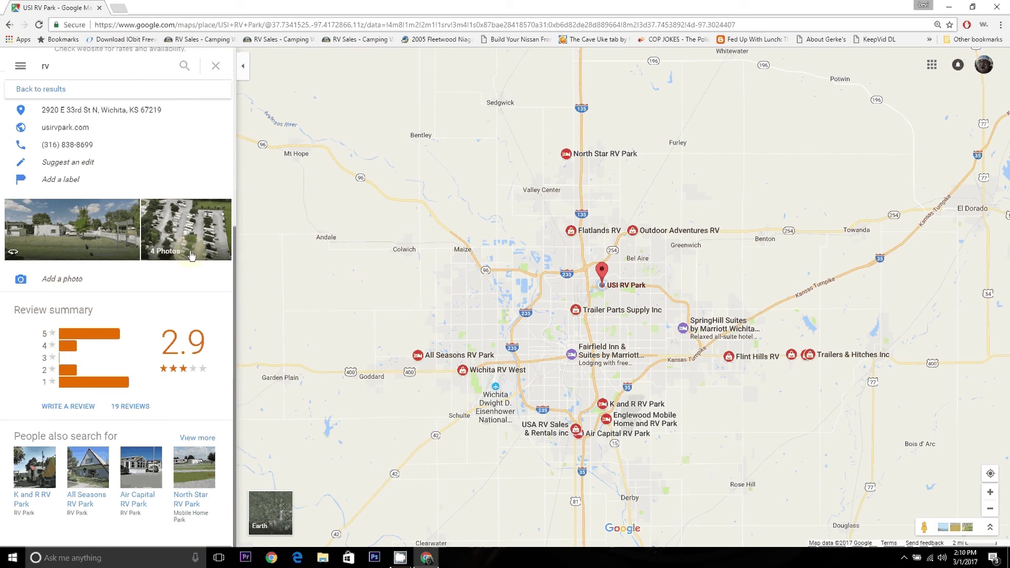
Open the place details of Outdoor Adventures RV in Kechi.
click(633, 232)
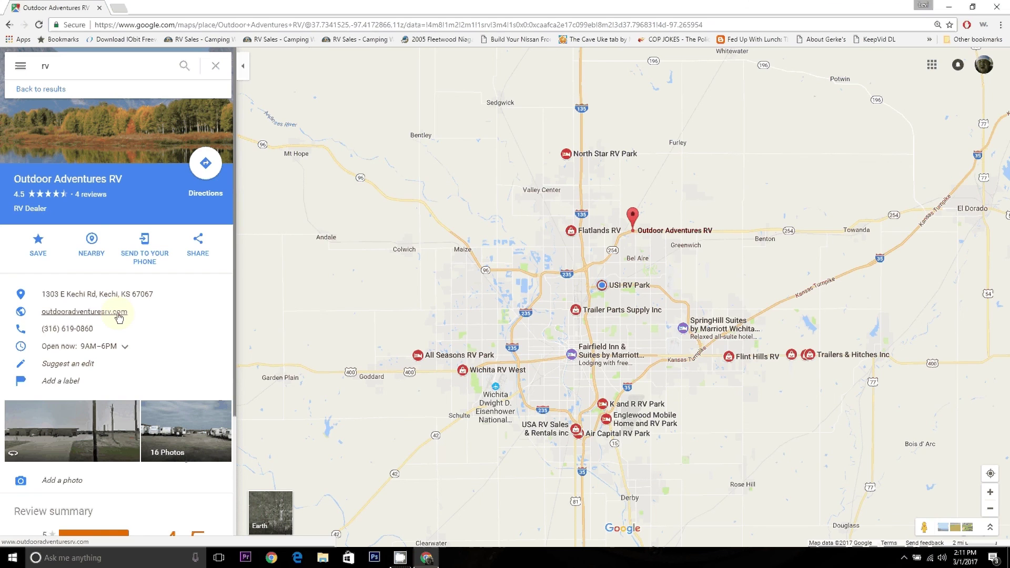
click(400, 561)
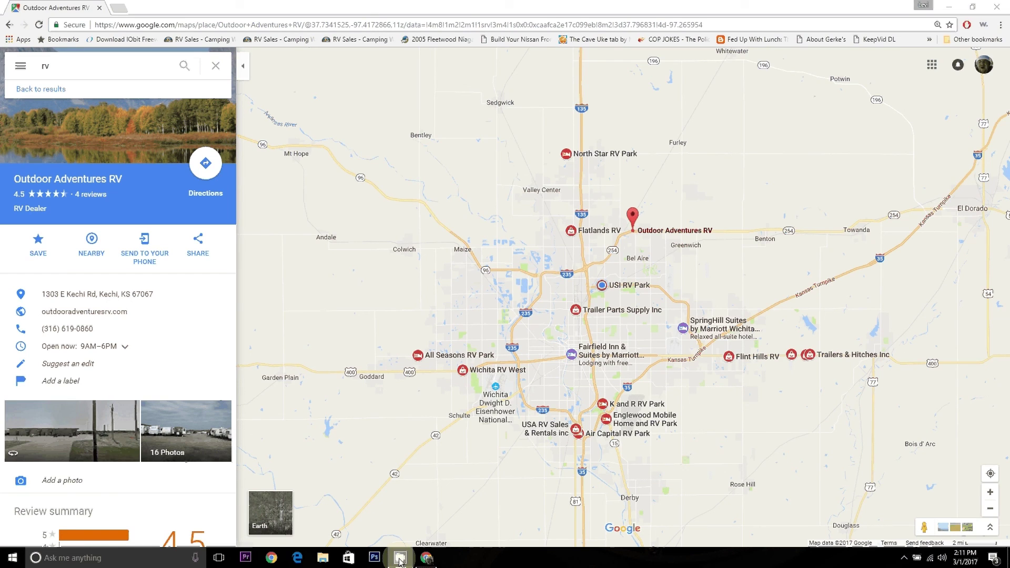